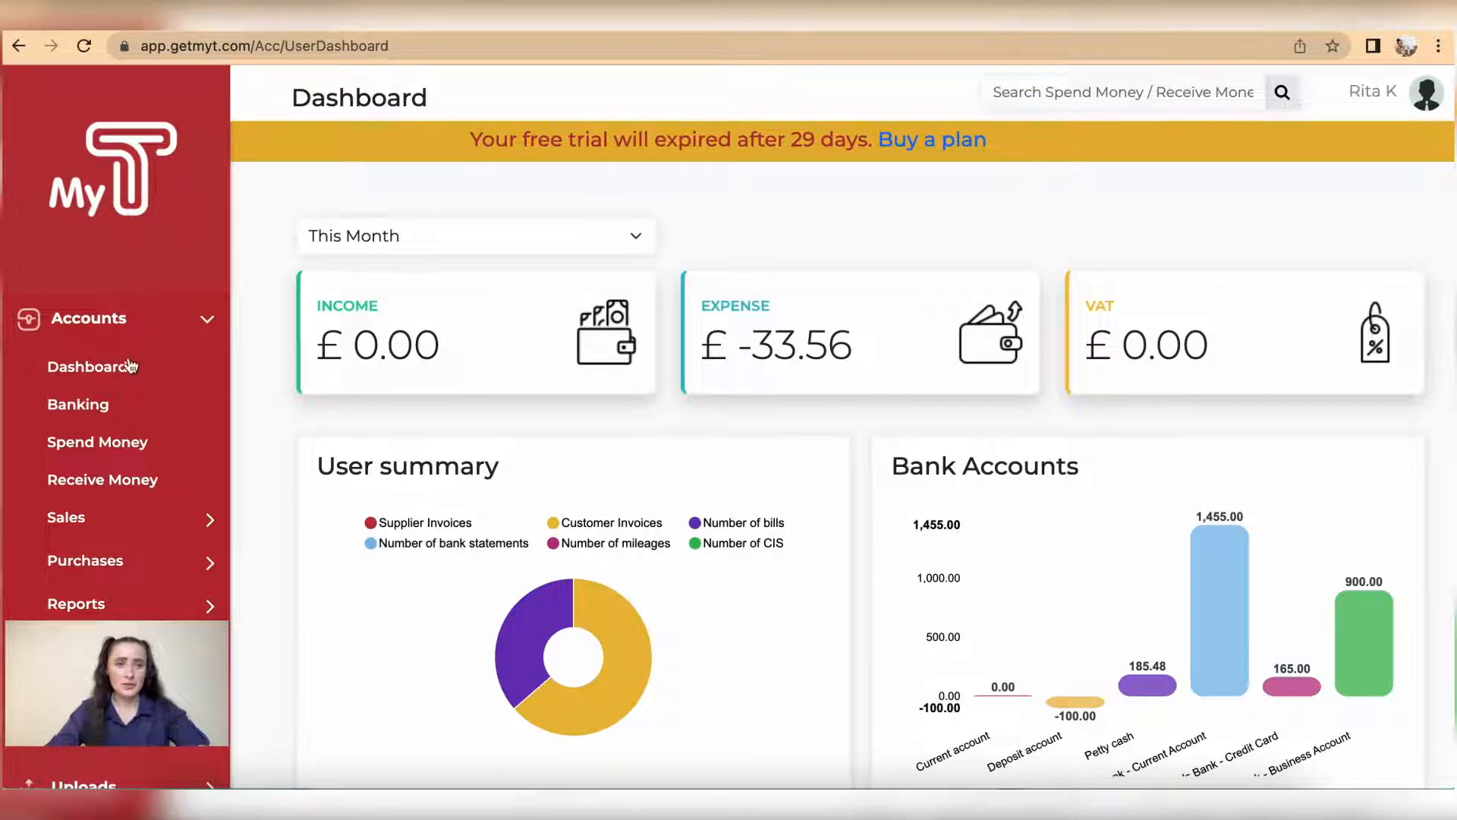
# Step: Go to the data import section of Banking and show the available sample file formats
pyautogui.click(102, 408)
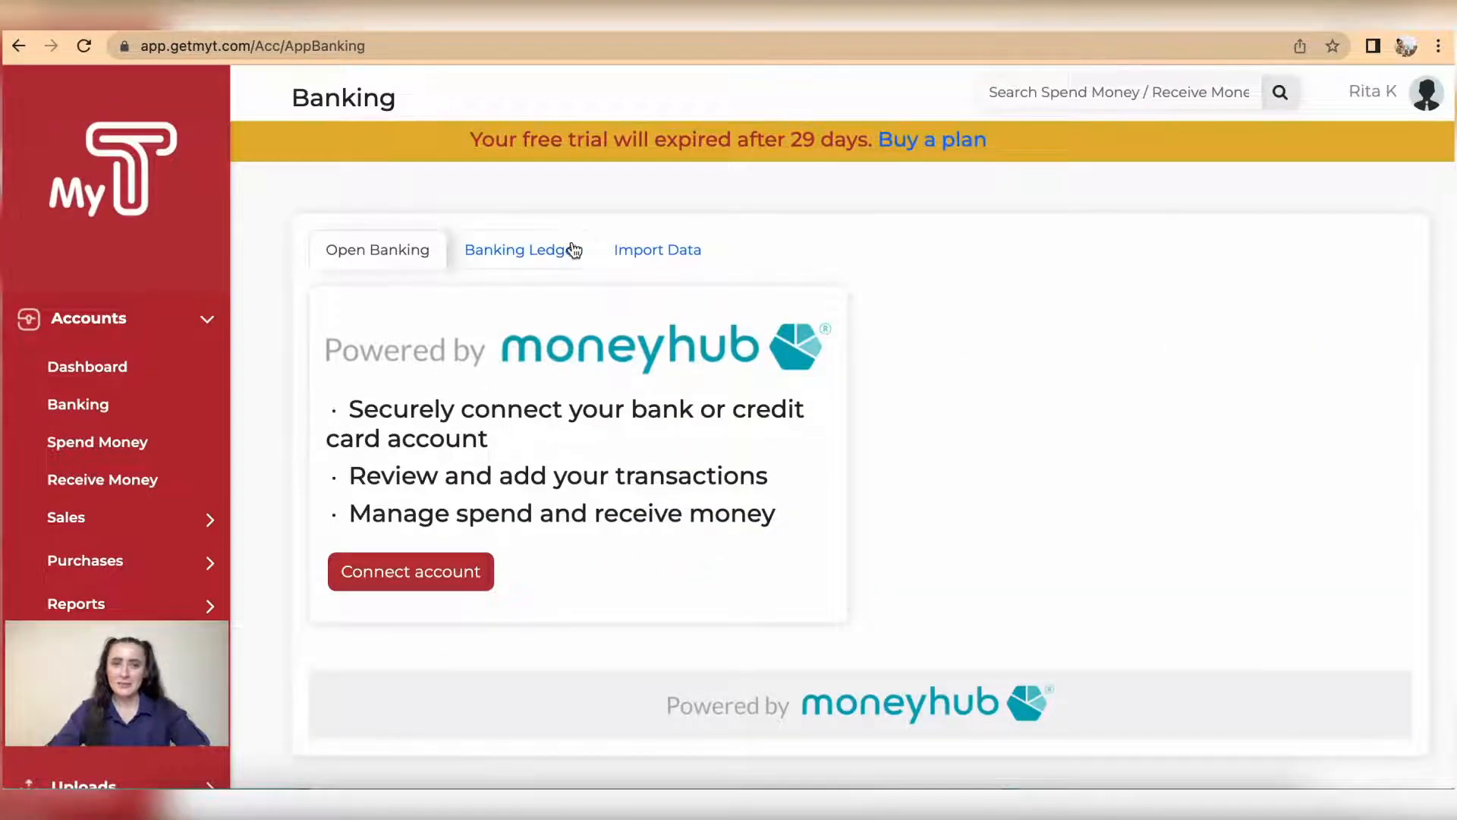
pyautogui.click(657, 255)
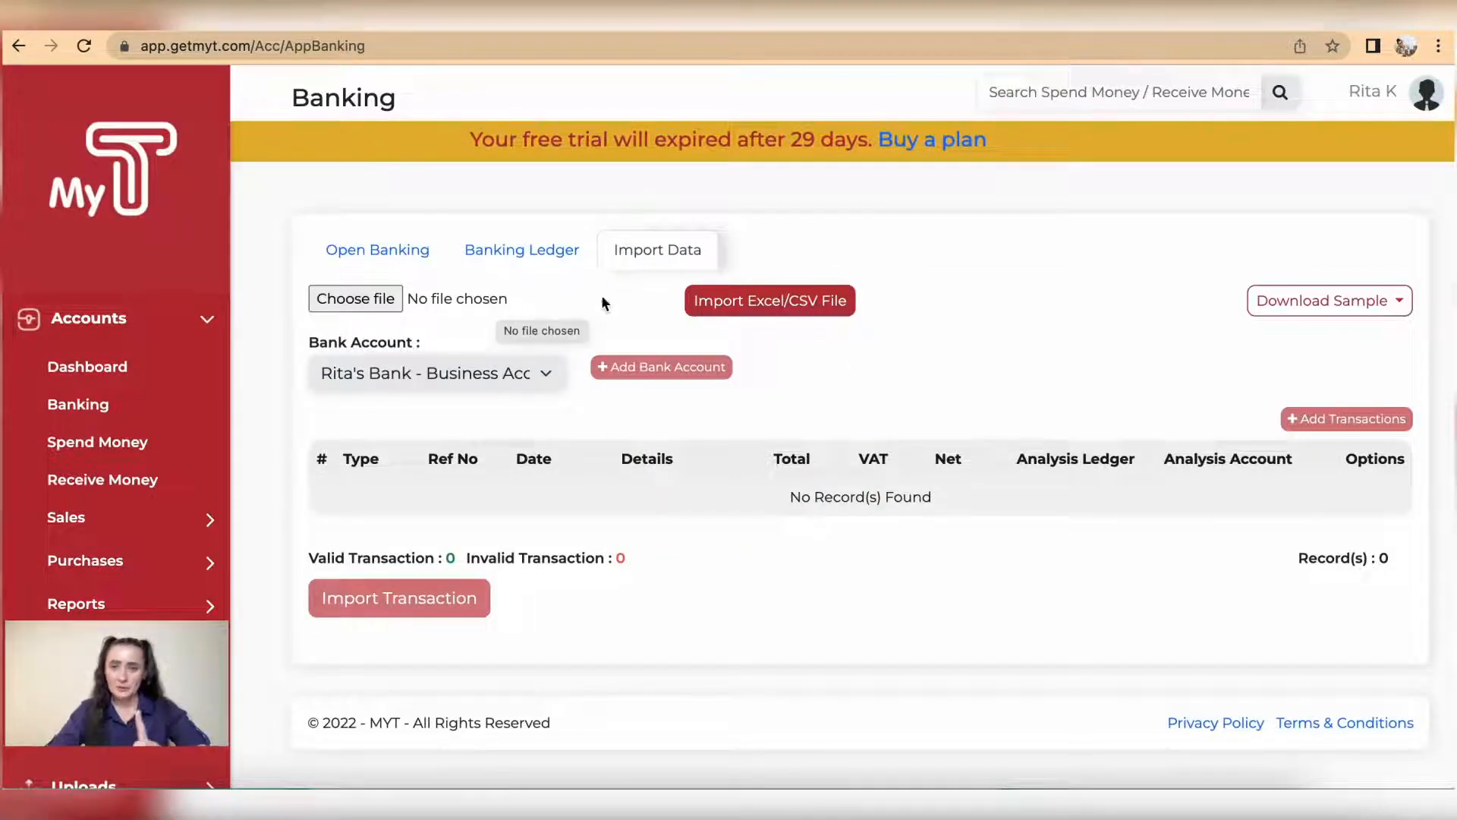
pyautogui.click(1381, 307)
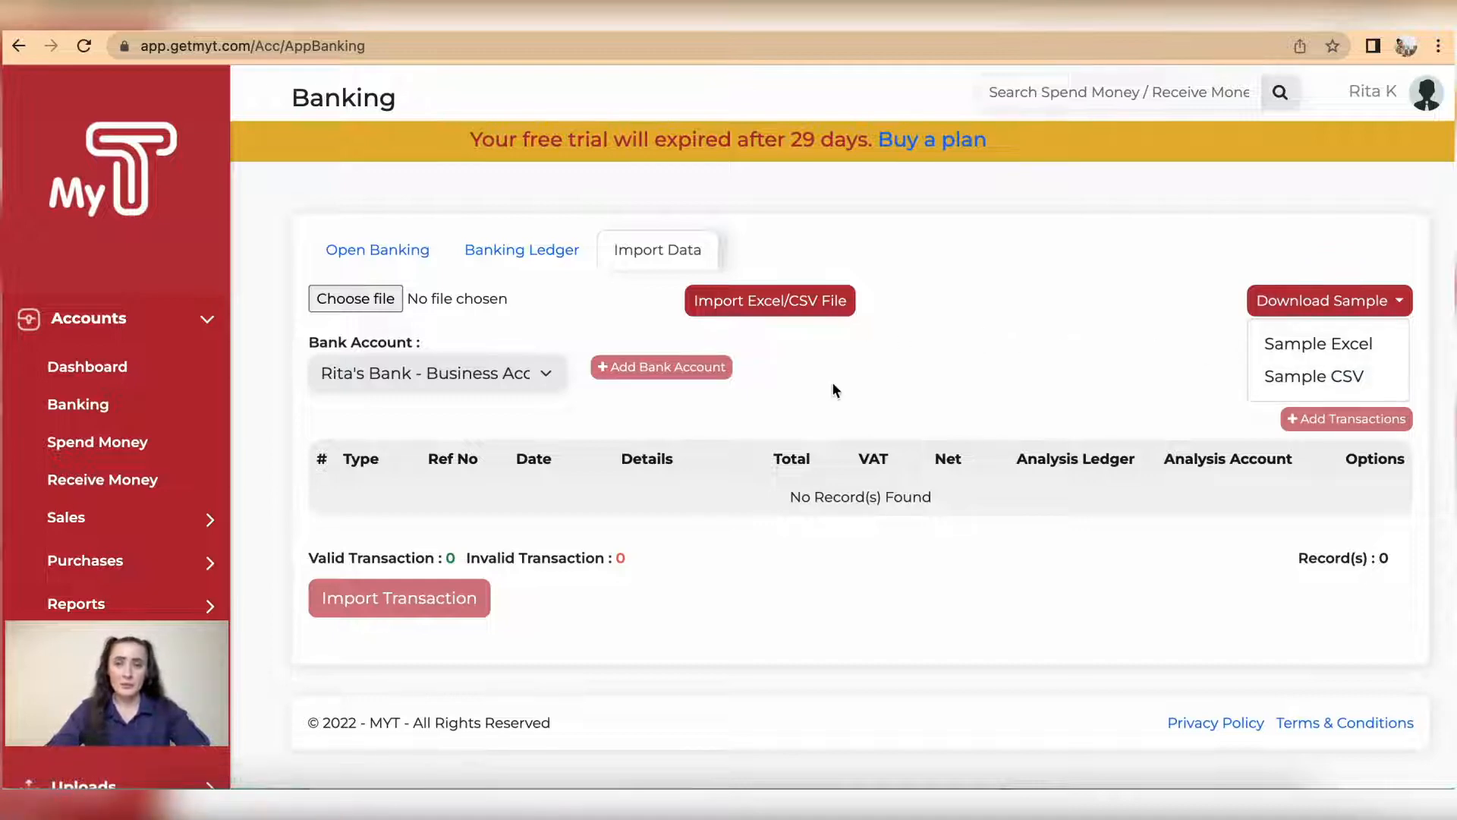
# Step: Upload the bank statement file "June 2022 Bank statement MyT - Jun-22.csv" from Documents for import
pyautogui.click(361, 306)
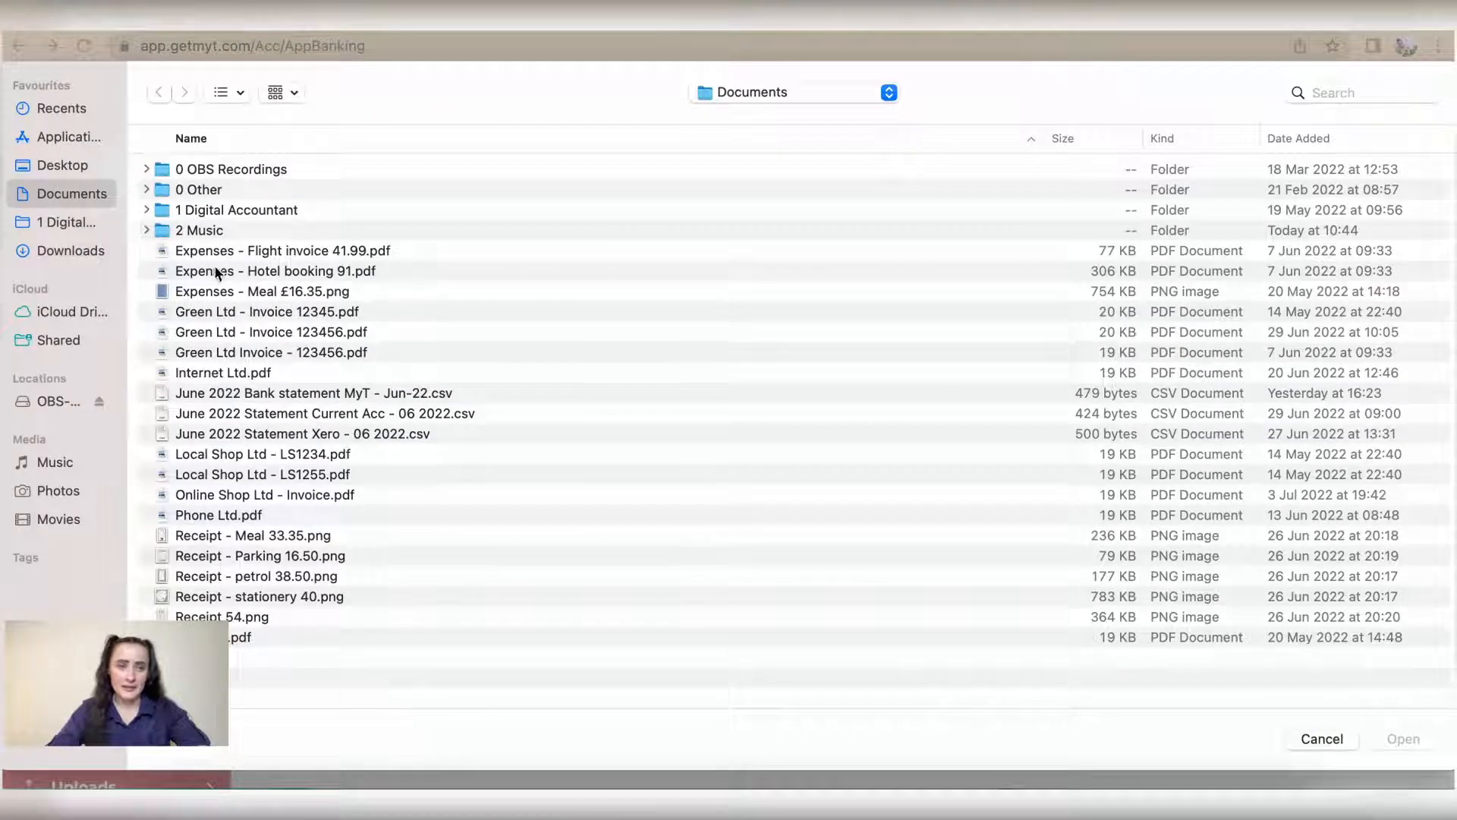
pyautogui.click(273, 395)
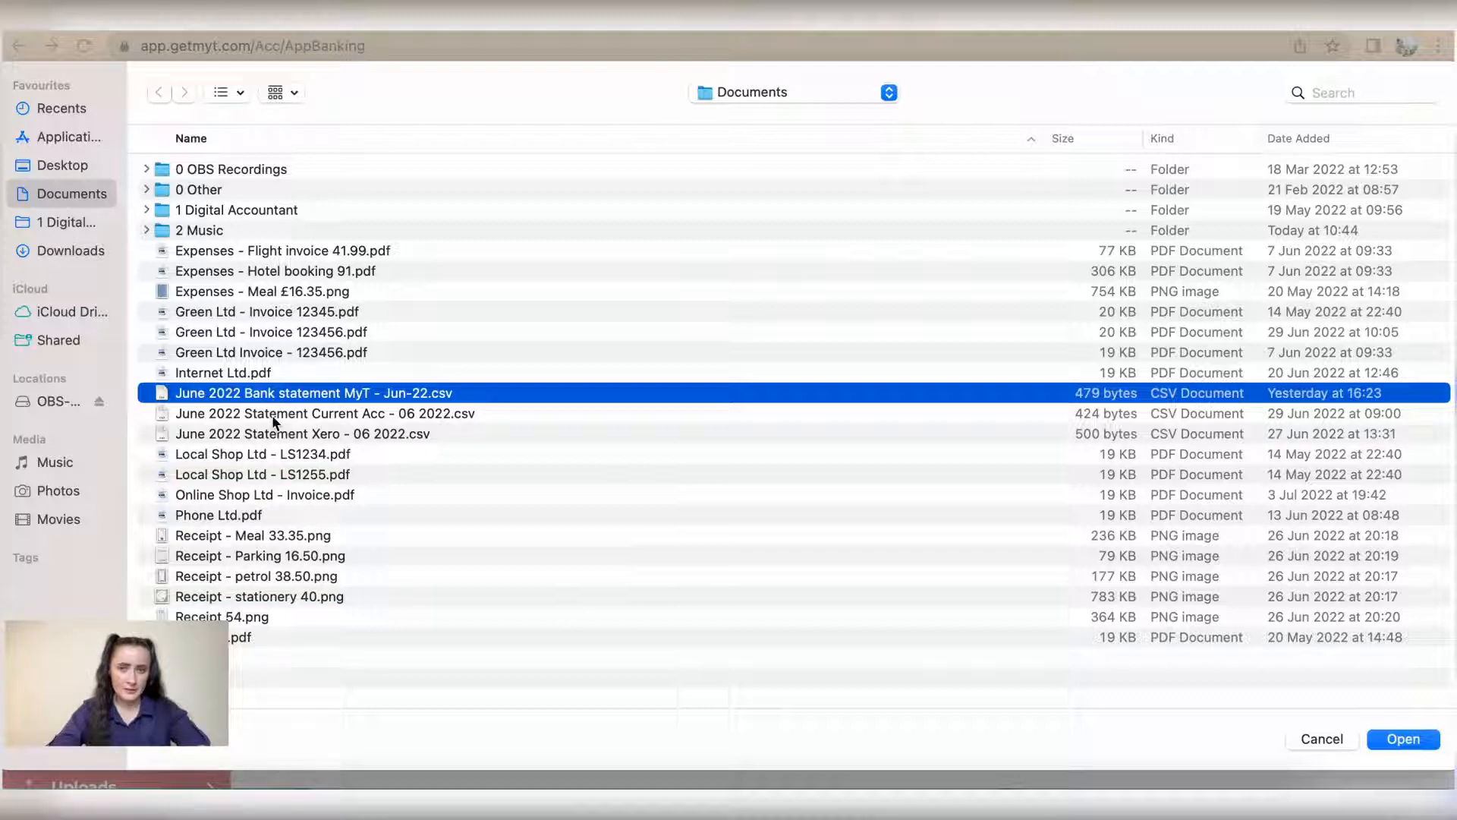
pyautogui.click(1403, 741)
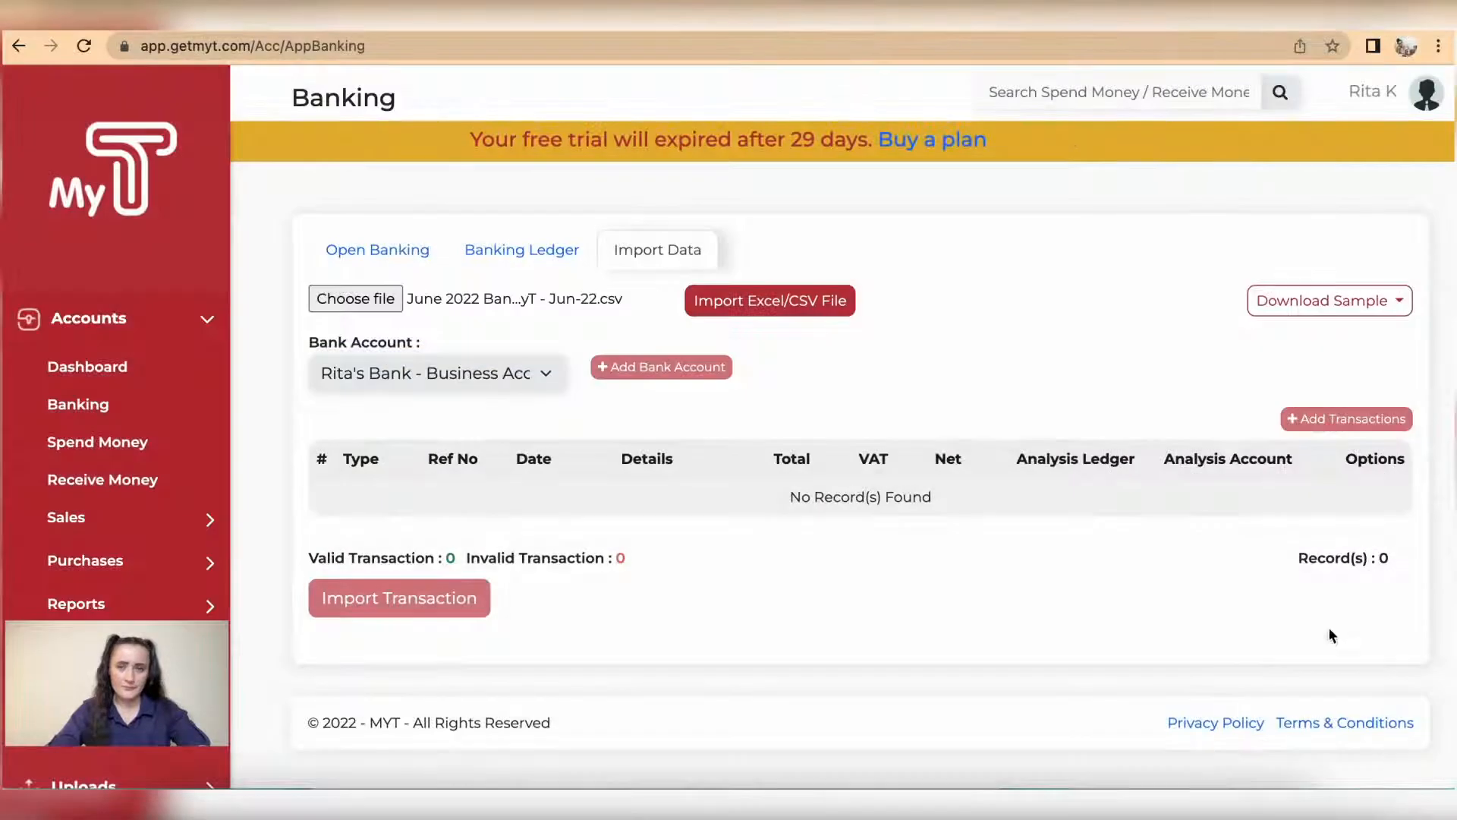
pyautogui.click(769, 304)
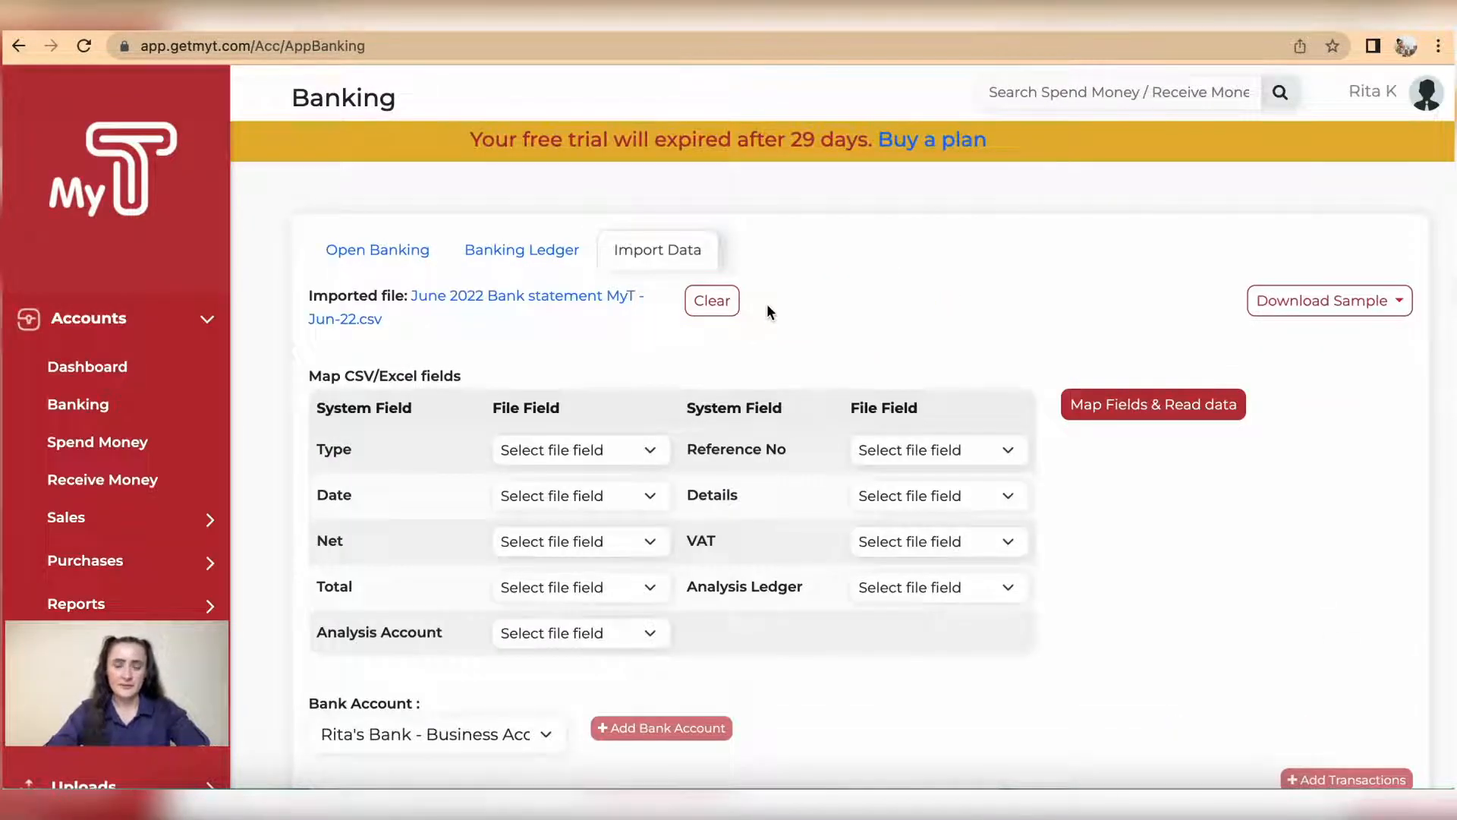
# Step: Map the system fields Type to Type, Date to Date, Net to Balance and Total to Value
pyautogui.scroll(-2, 768, 310)
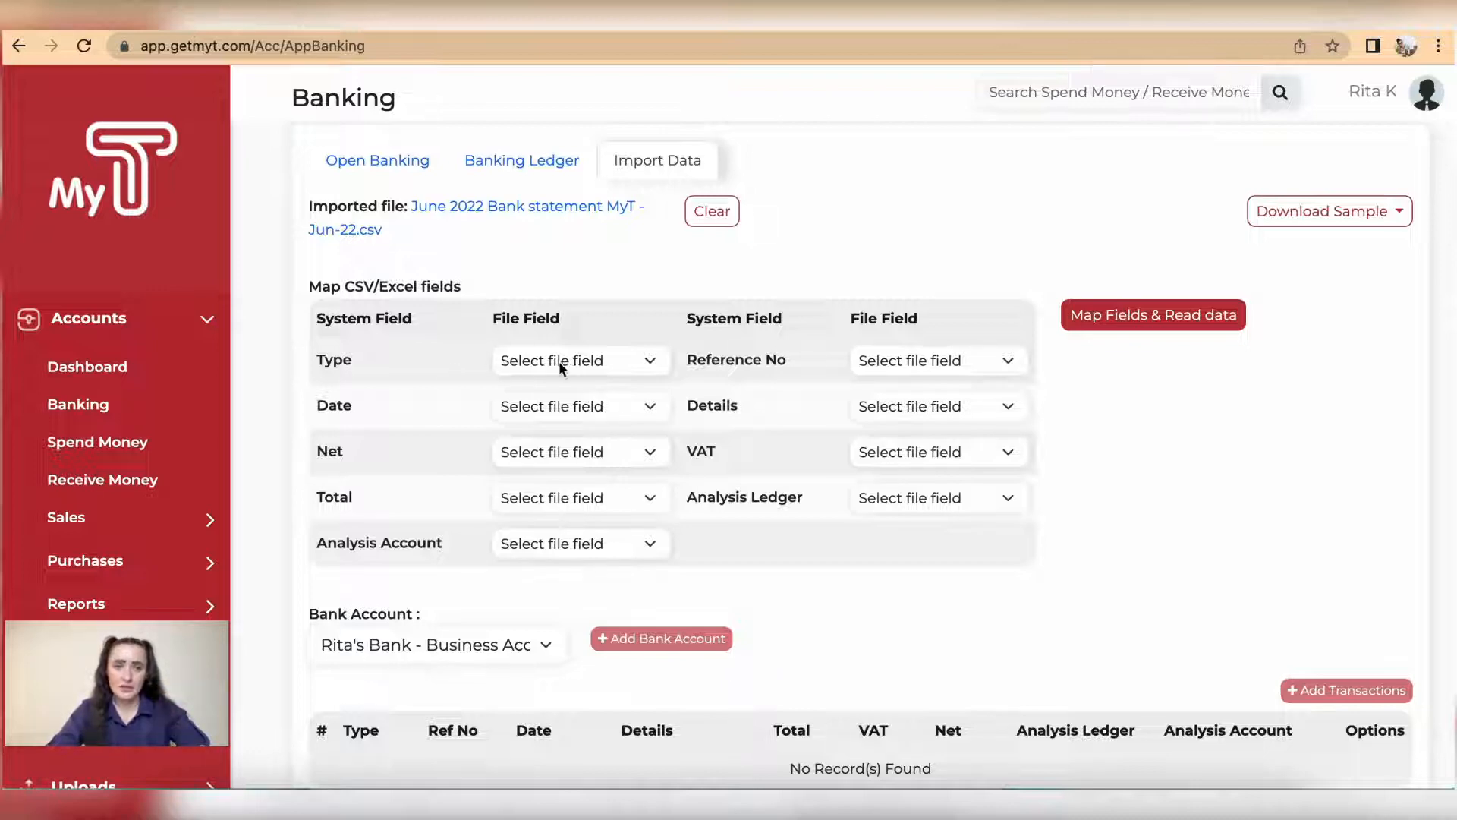
pyautogui.click(639, 363)
pyautogui.click(607, 408)
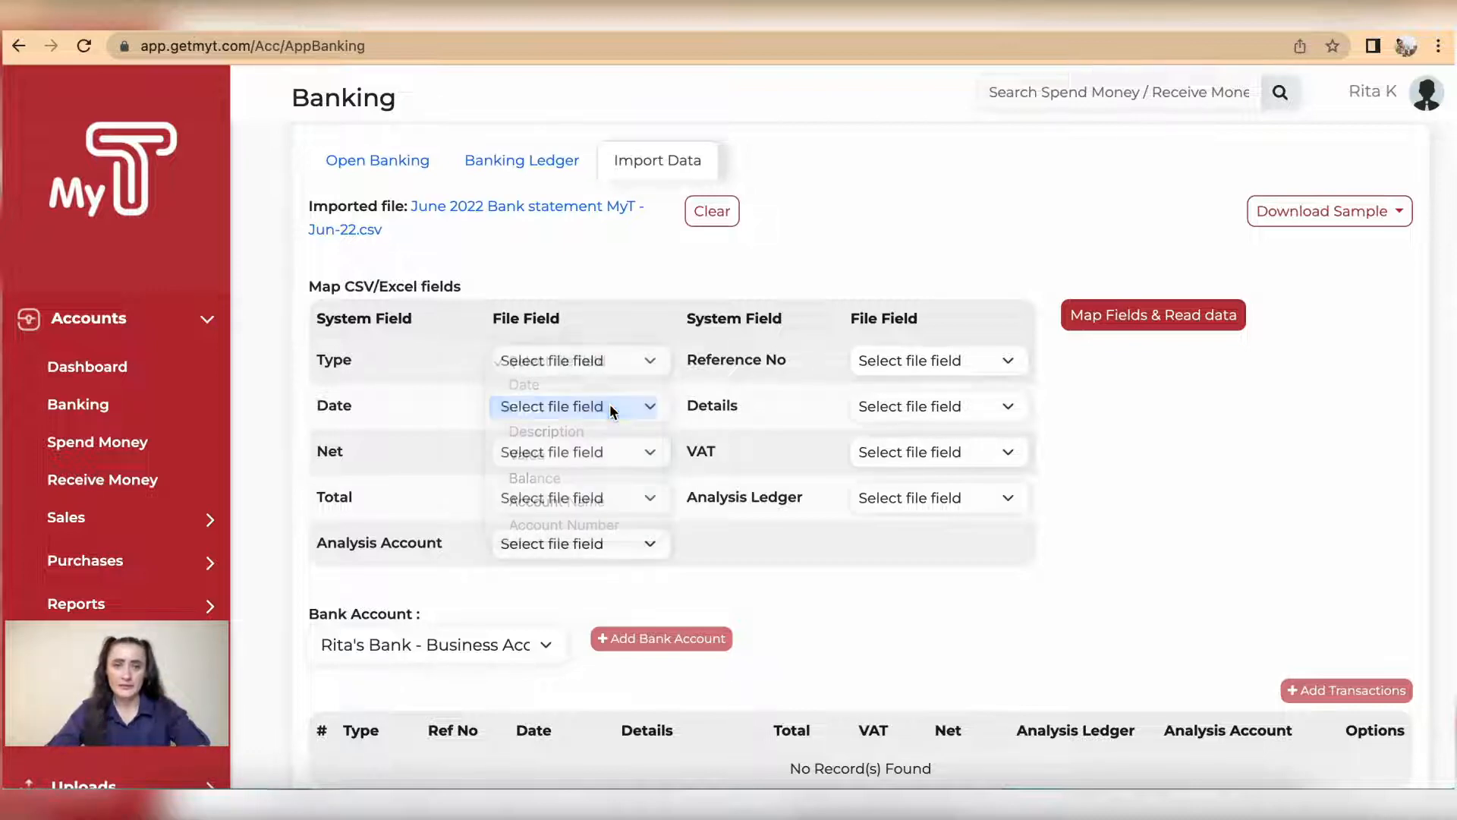
pyautogui.click(552, 405)
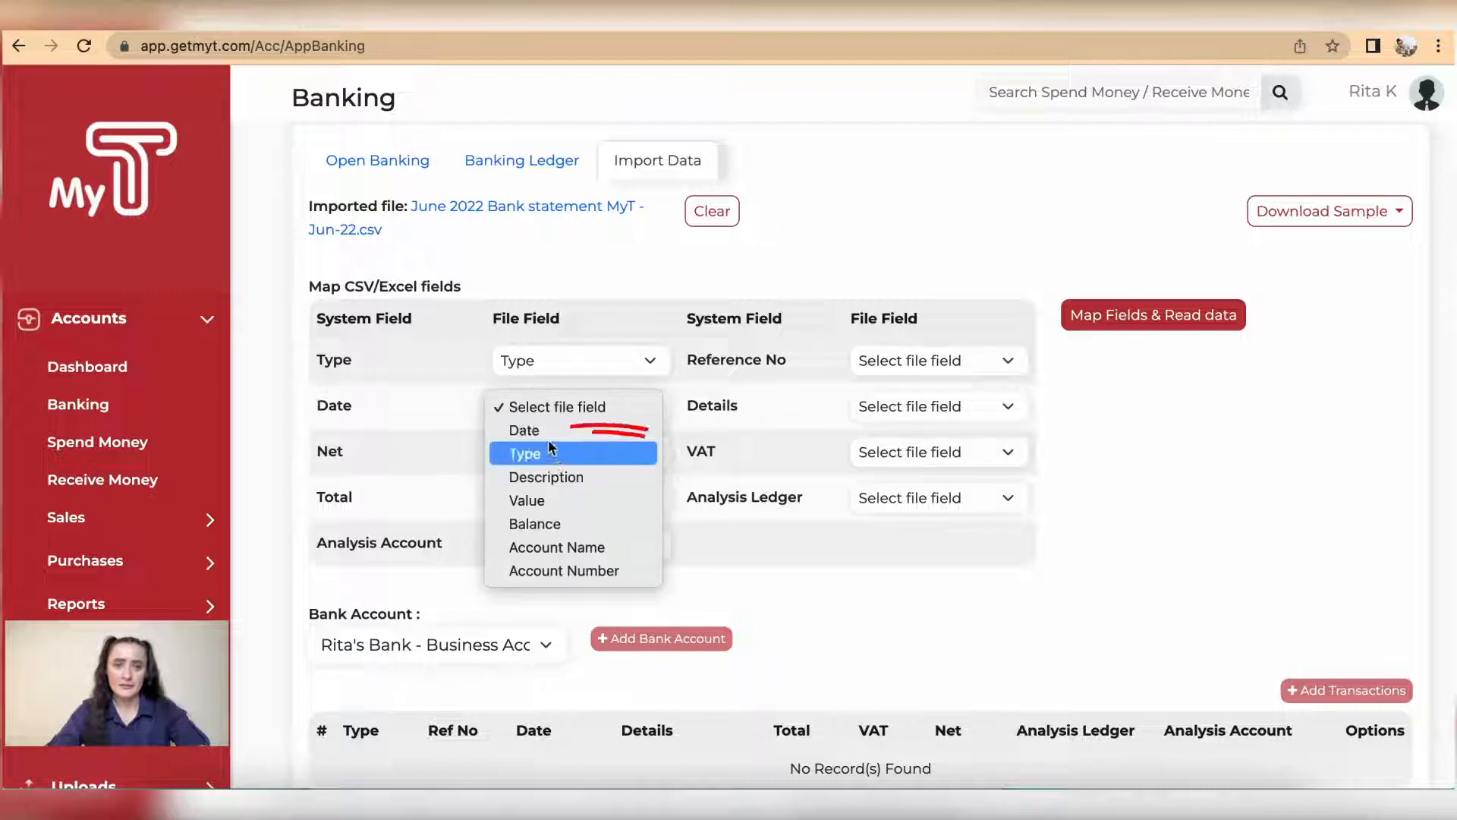
pyautogui.click(545, 427)
pyautogui.click(611, 458)
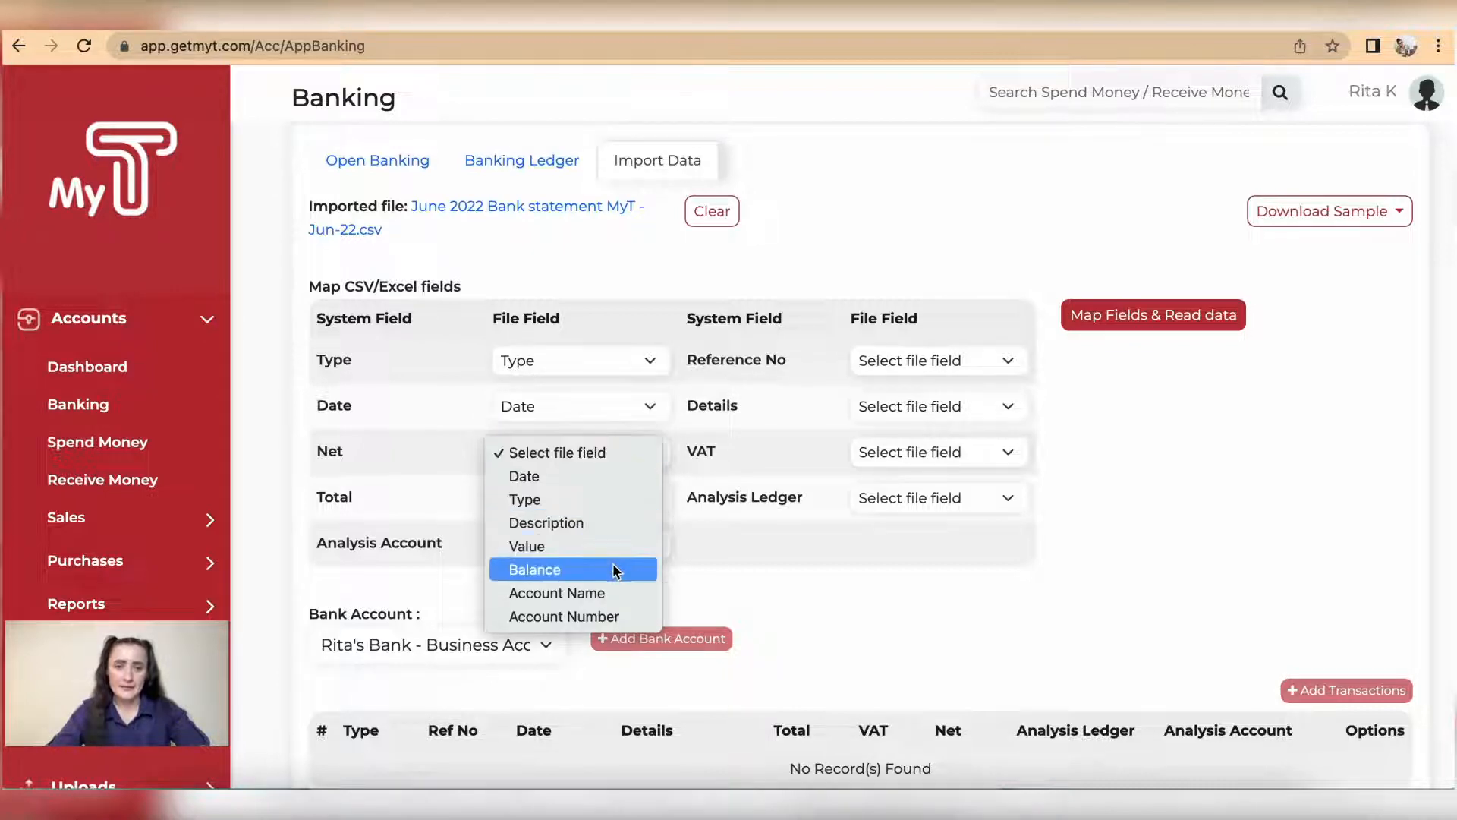
pyautogui.click(537, 569)
pyautogui.click(626, 500)
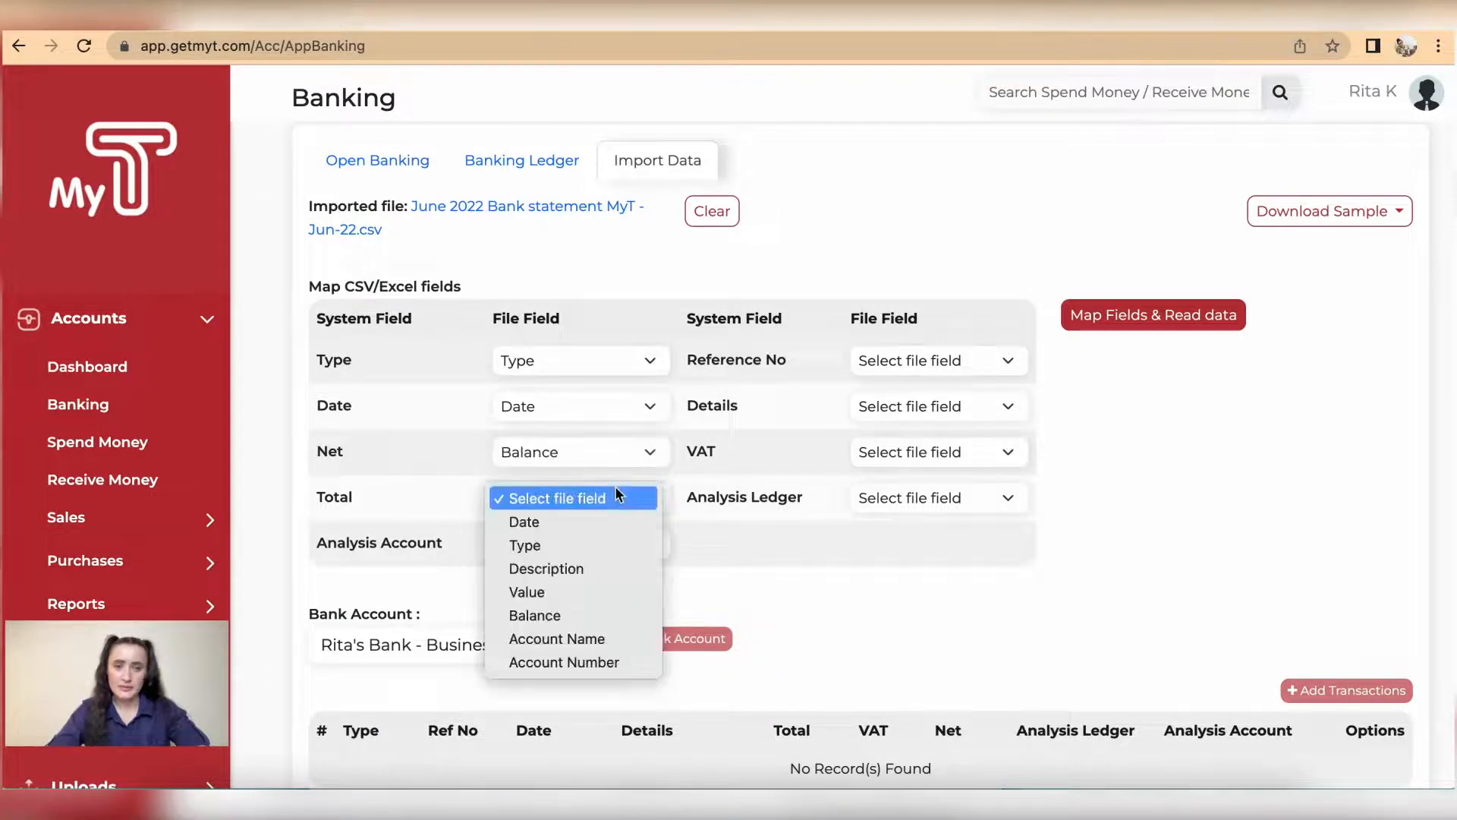
pyautogui.click(604, 591)
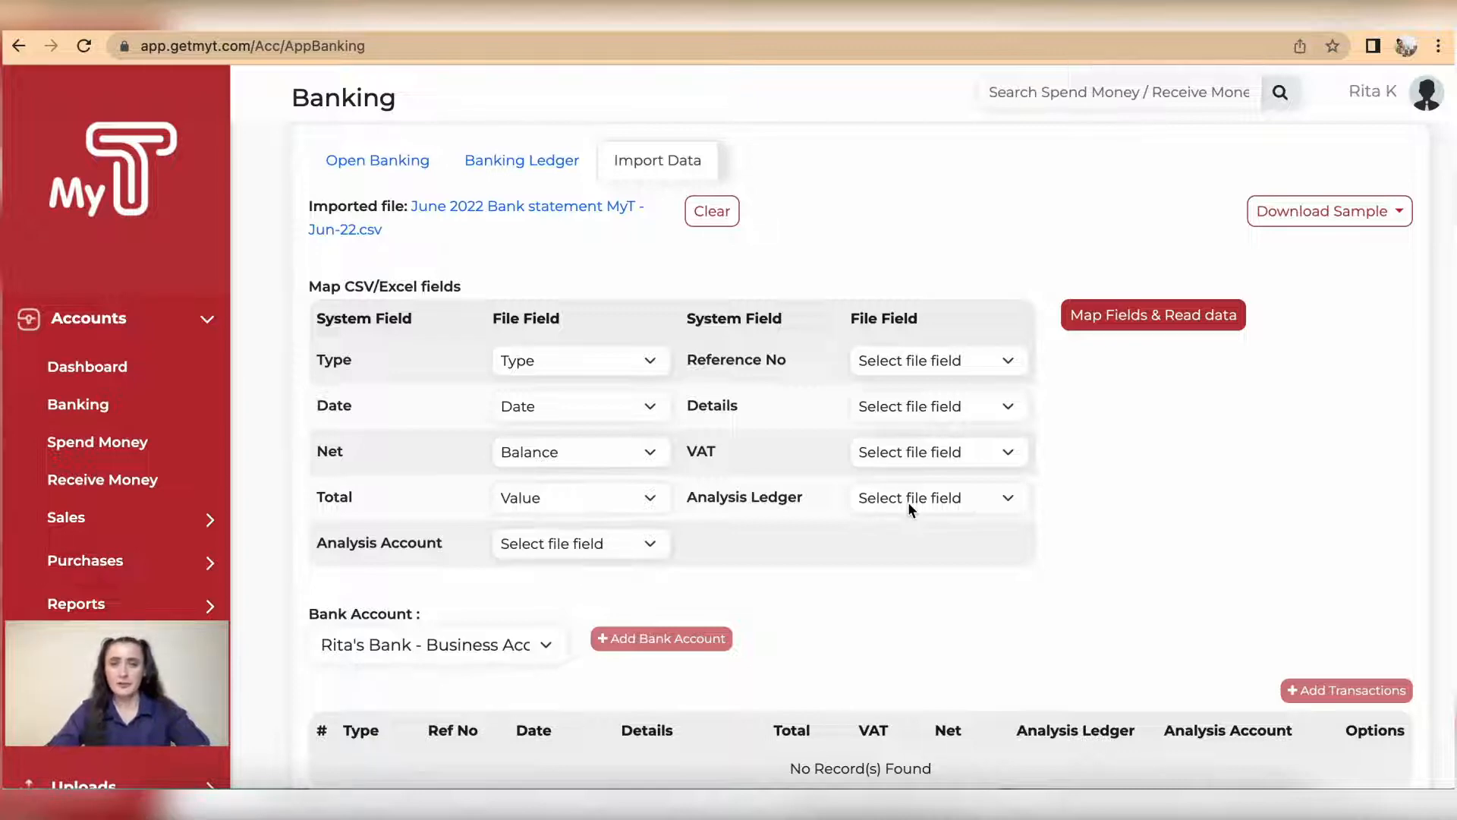
# Step: Map both Reference No and Details to Description, and read the file data with this mapping
pyautogui.click(994, 363)
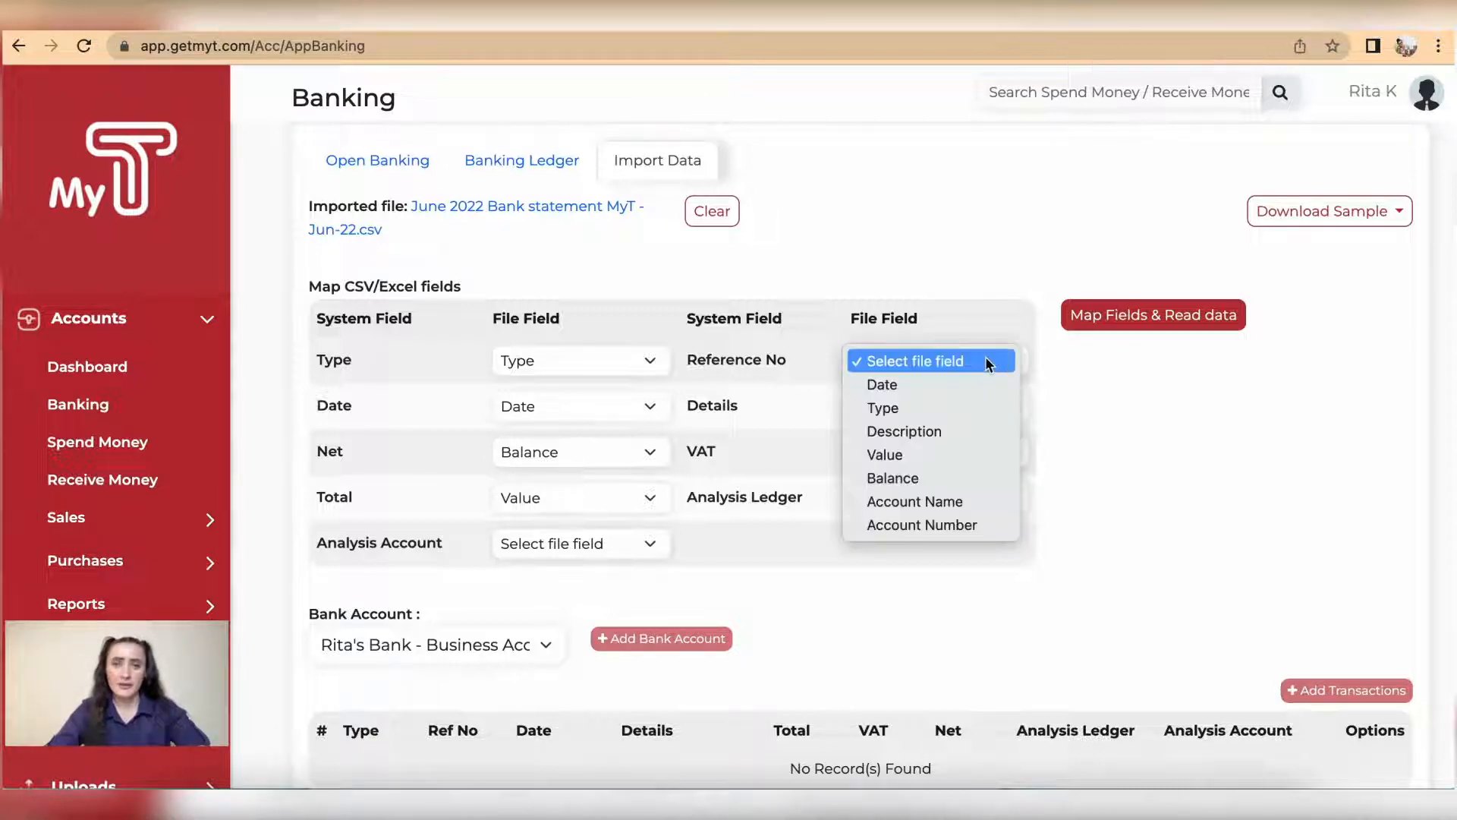
pyautogui.click(968, 433)
pyautogui.click(944, 407)
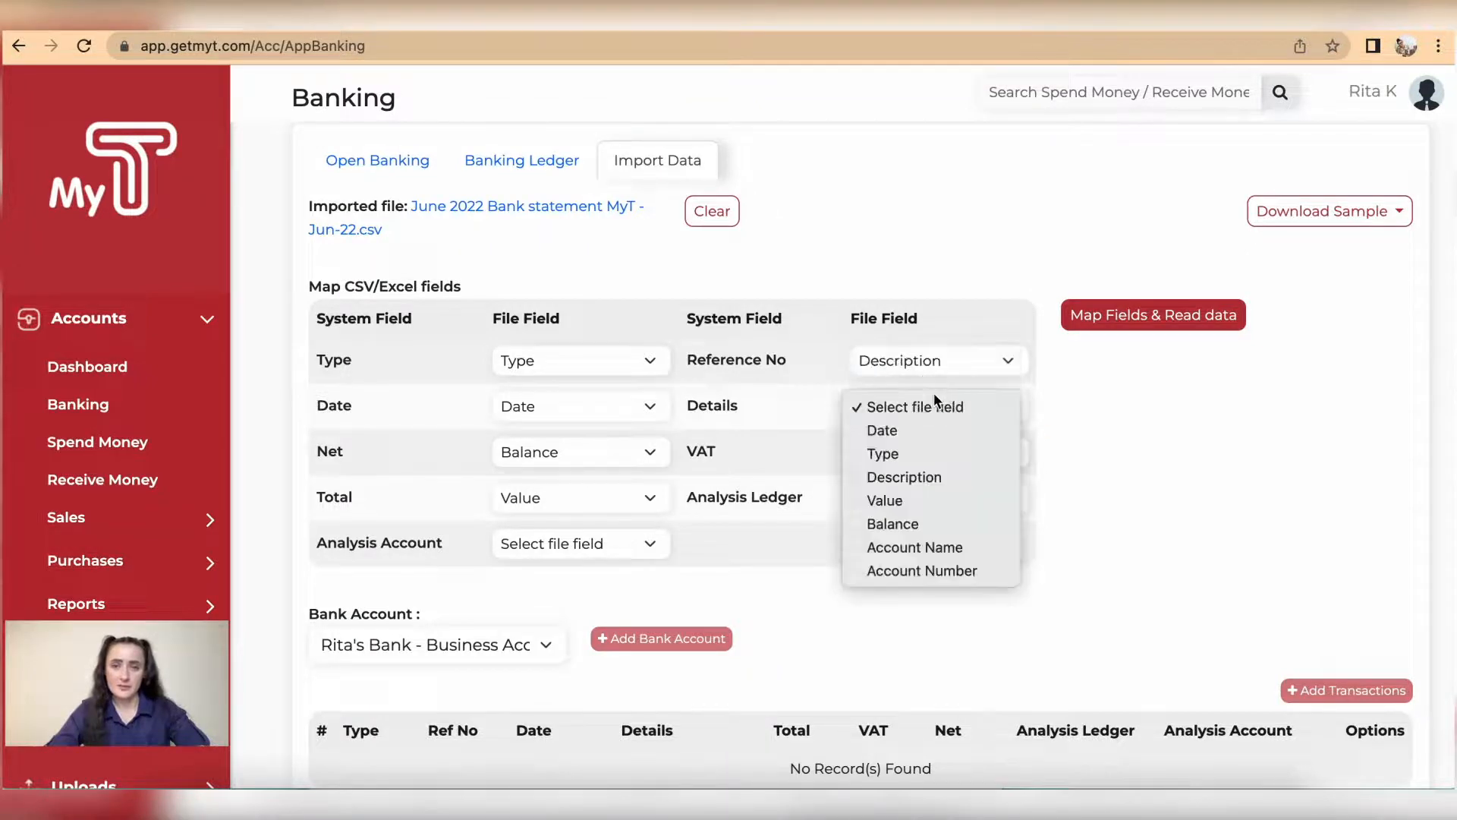
pyautogui.click(941, 476)
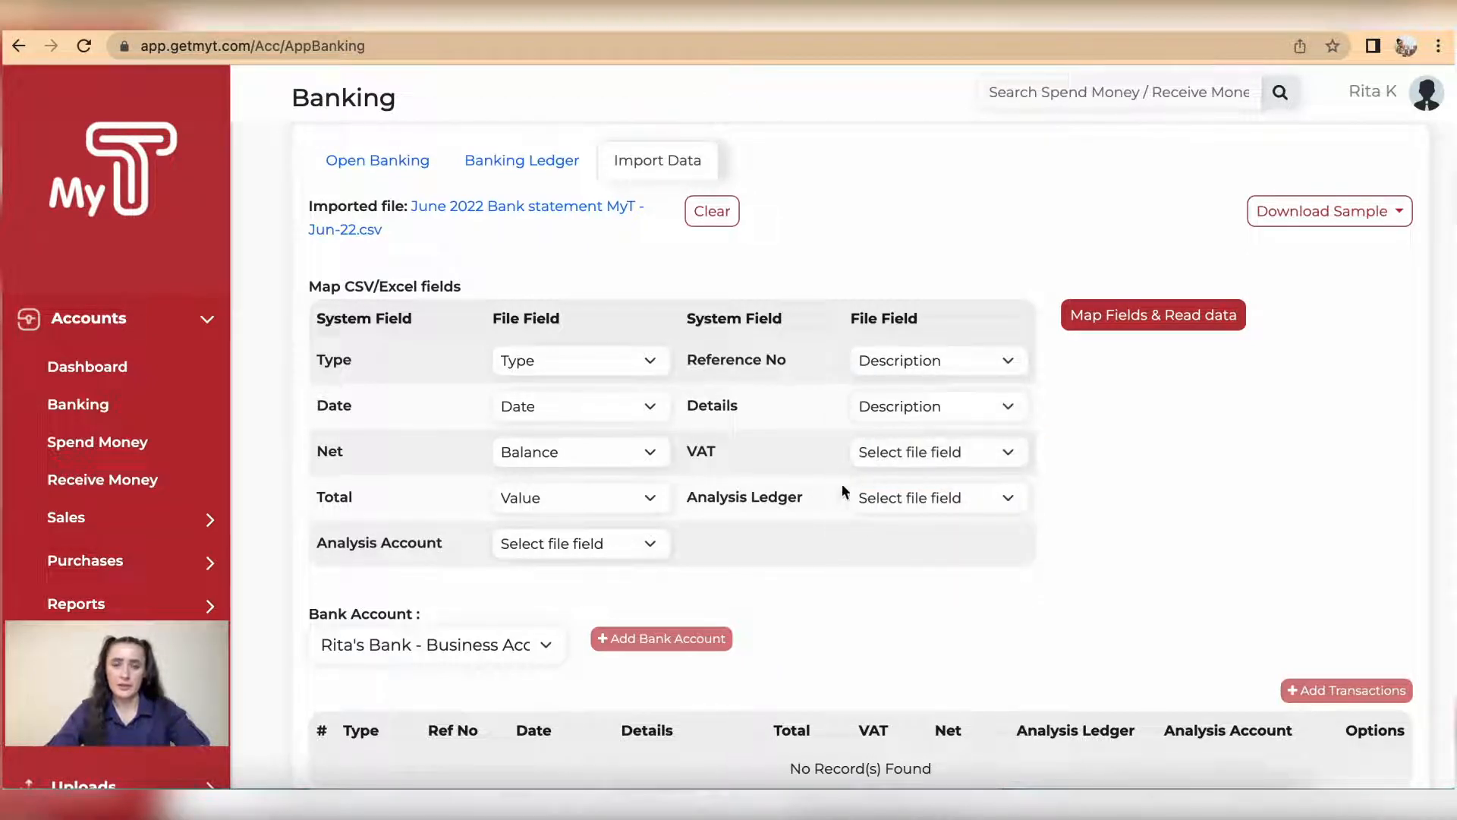
pyautogui.scroll(-1, 882, 489)
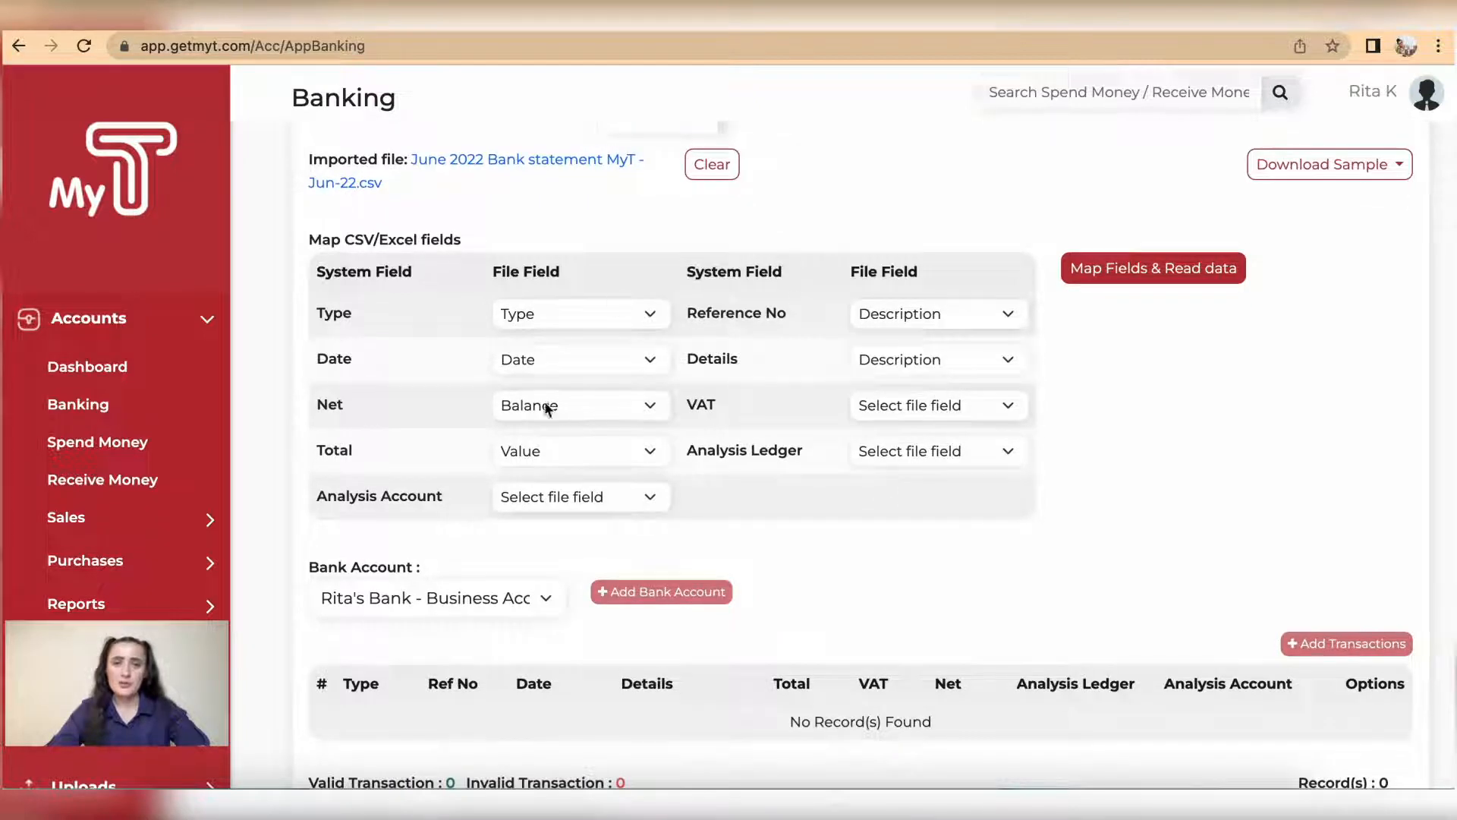
pyautogui.click(1161, 274)
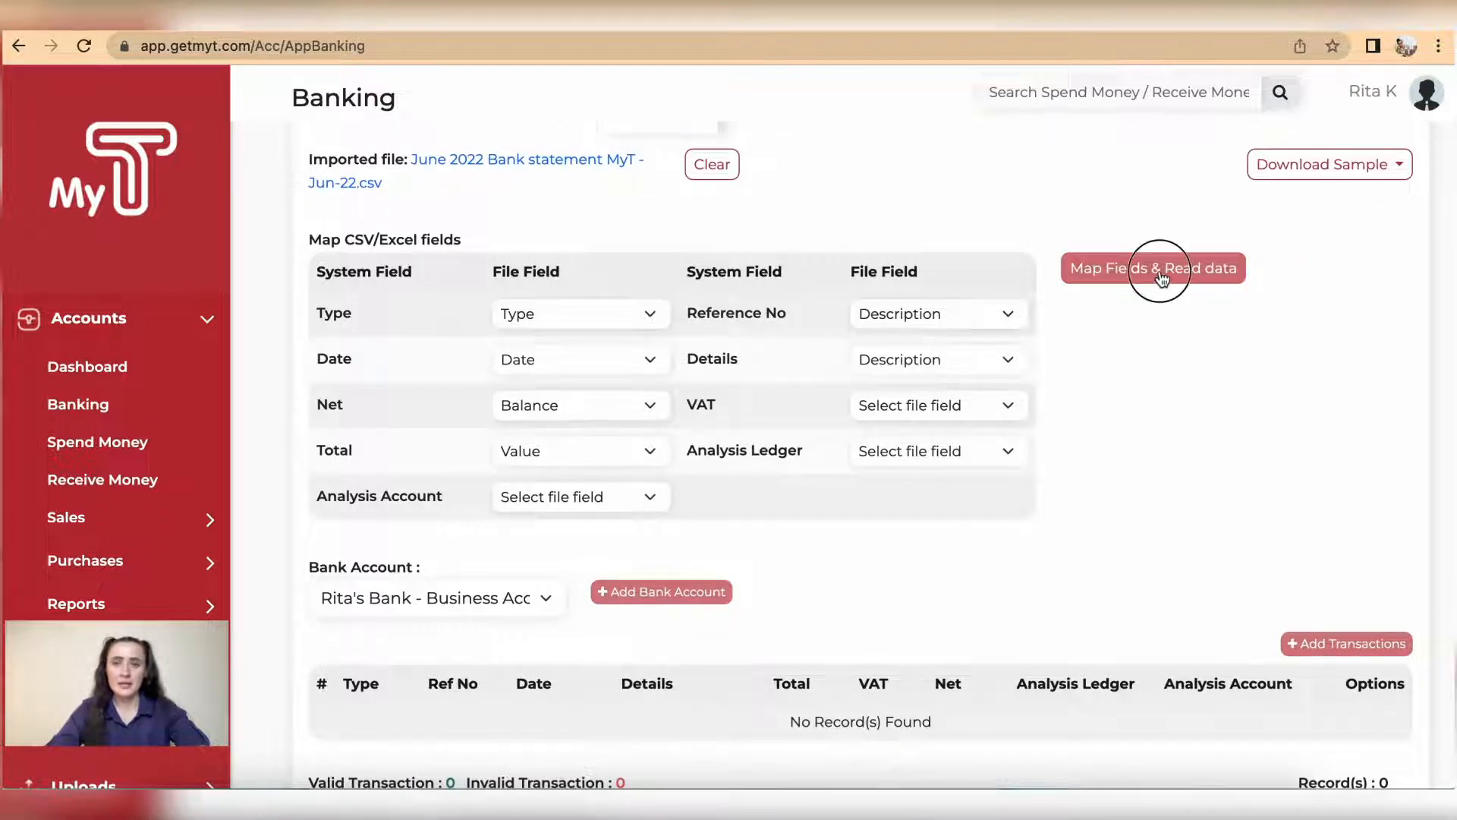
# Step: Change the first transaction, the bank transfer, to type PAY with a total of 100
pyautogui.scroll(-5, 1136, 423)
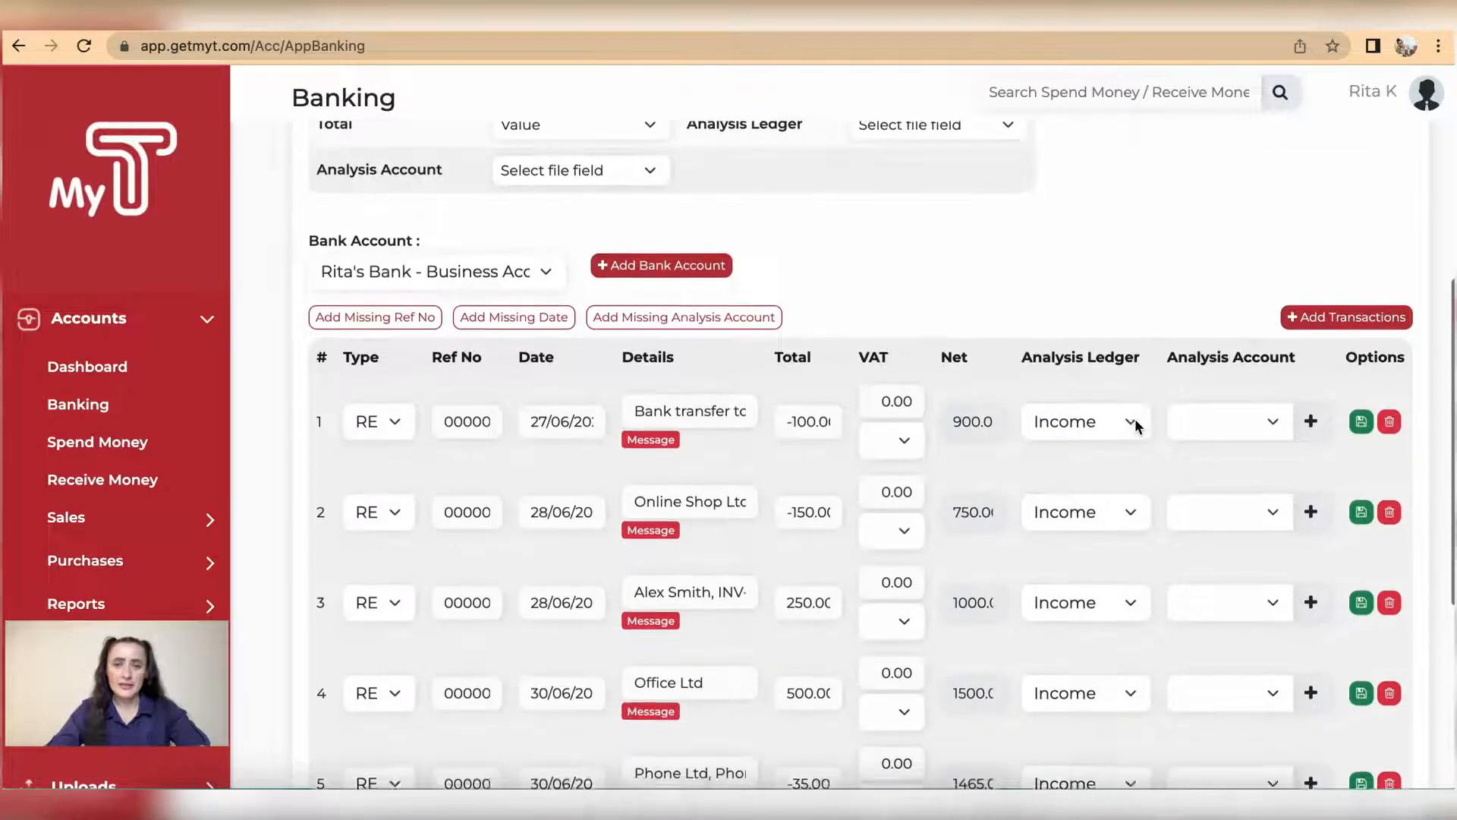
pyautogui.scroll(-3, 935, 578)
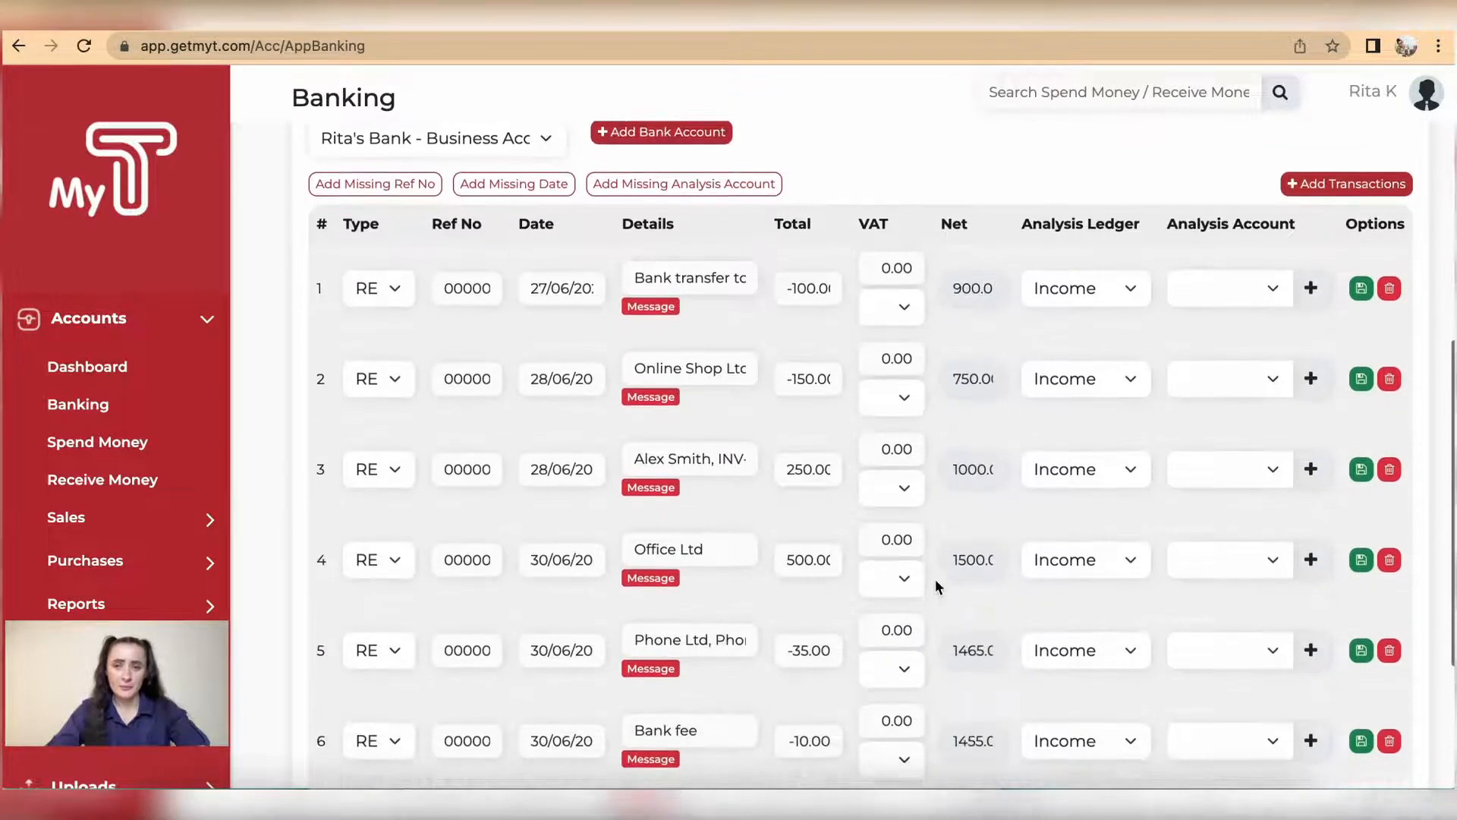
pyautogui.scroll(2, 941, 531)
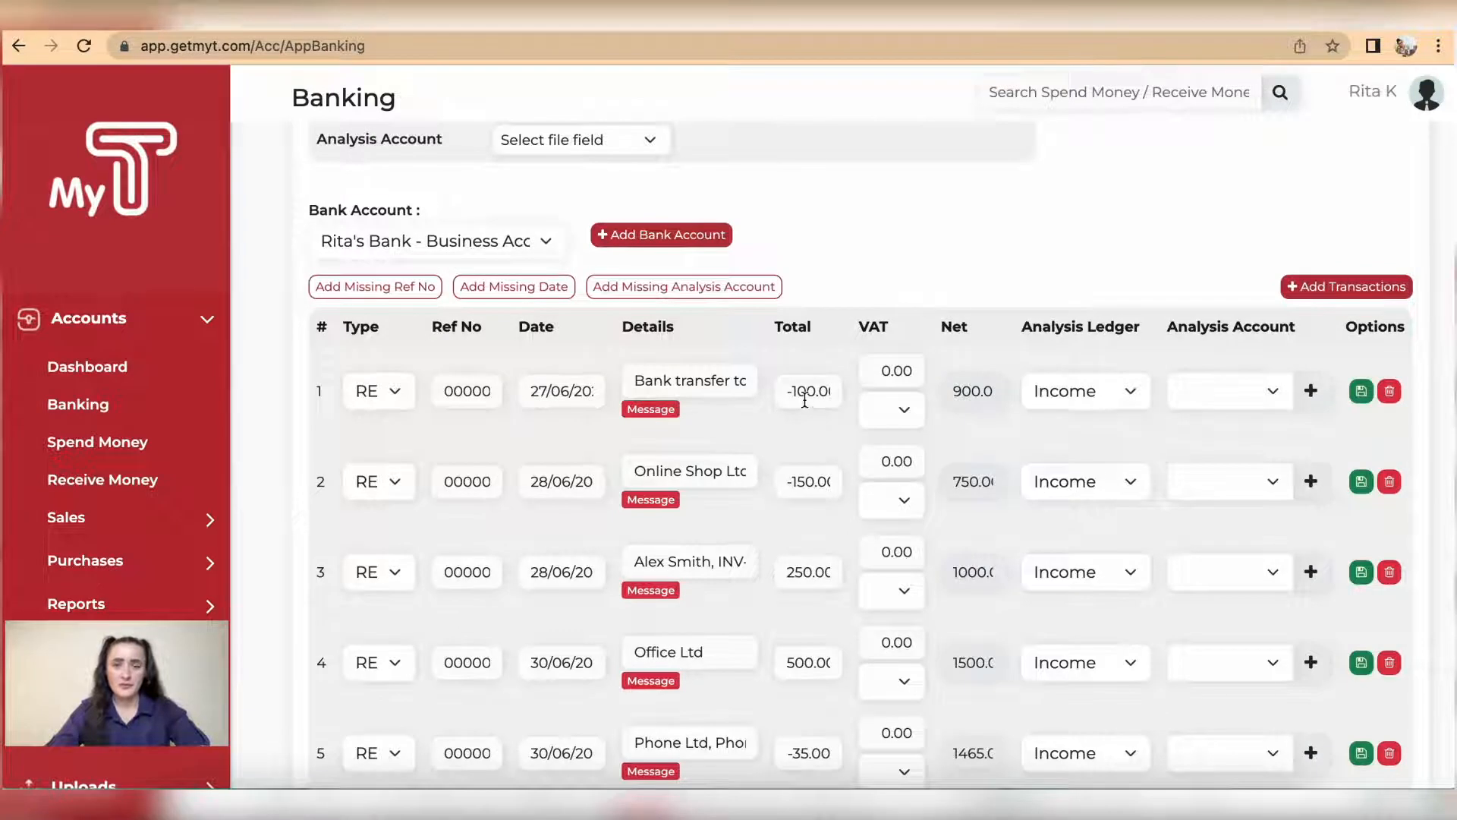
pyautogui.click(396, 392)
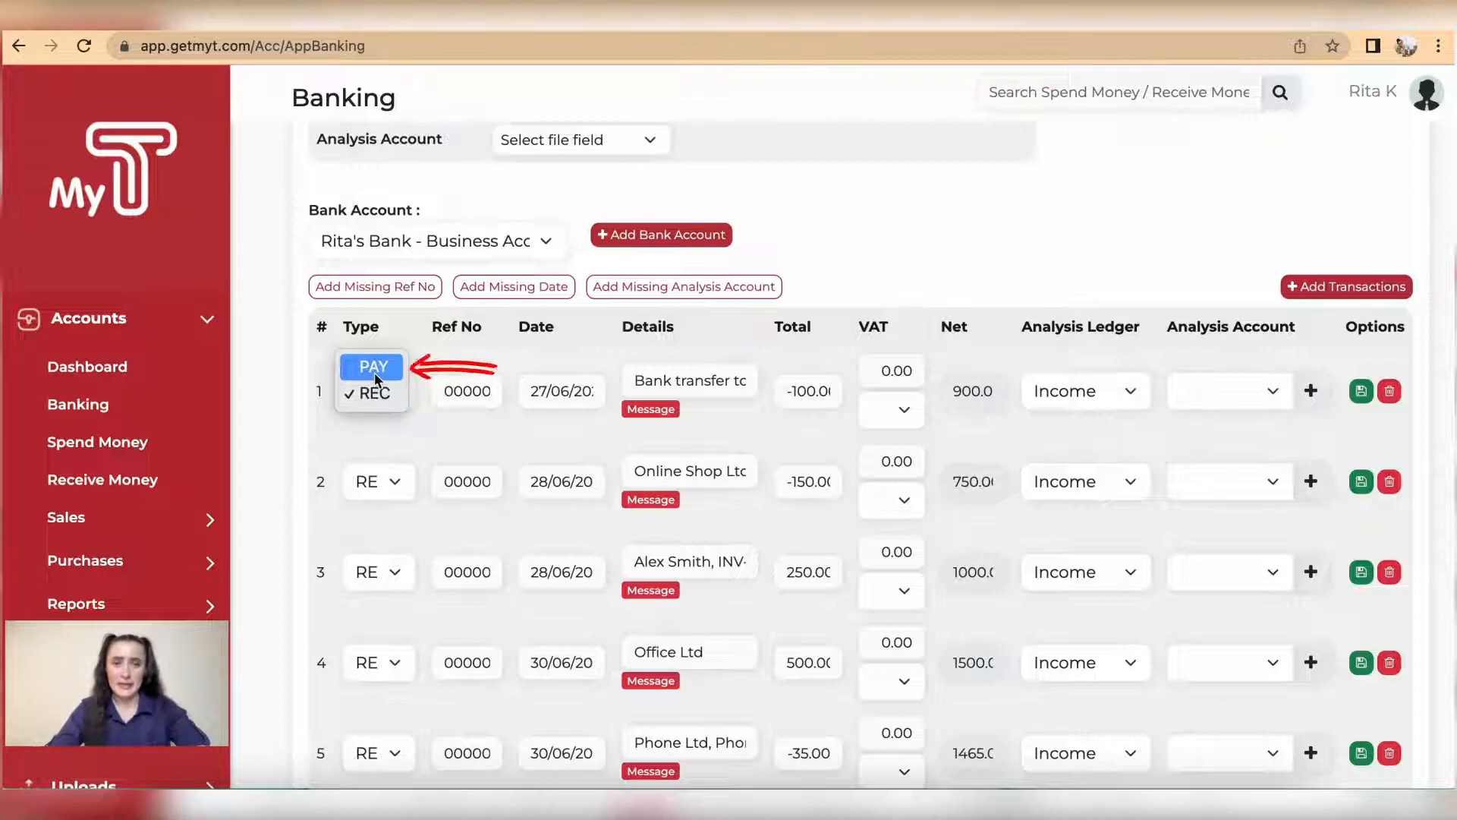
pyautogui.click(375, 374)
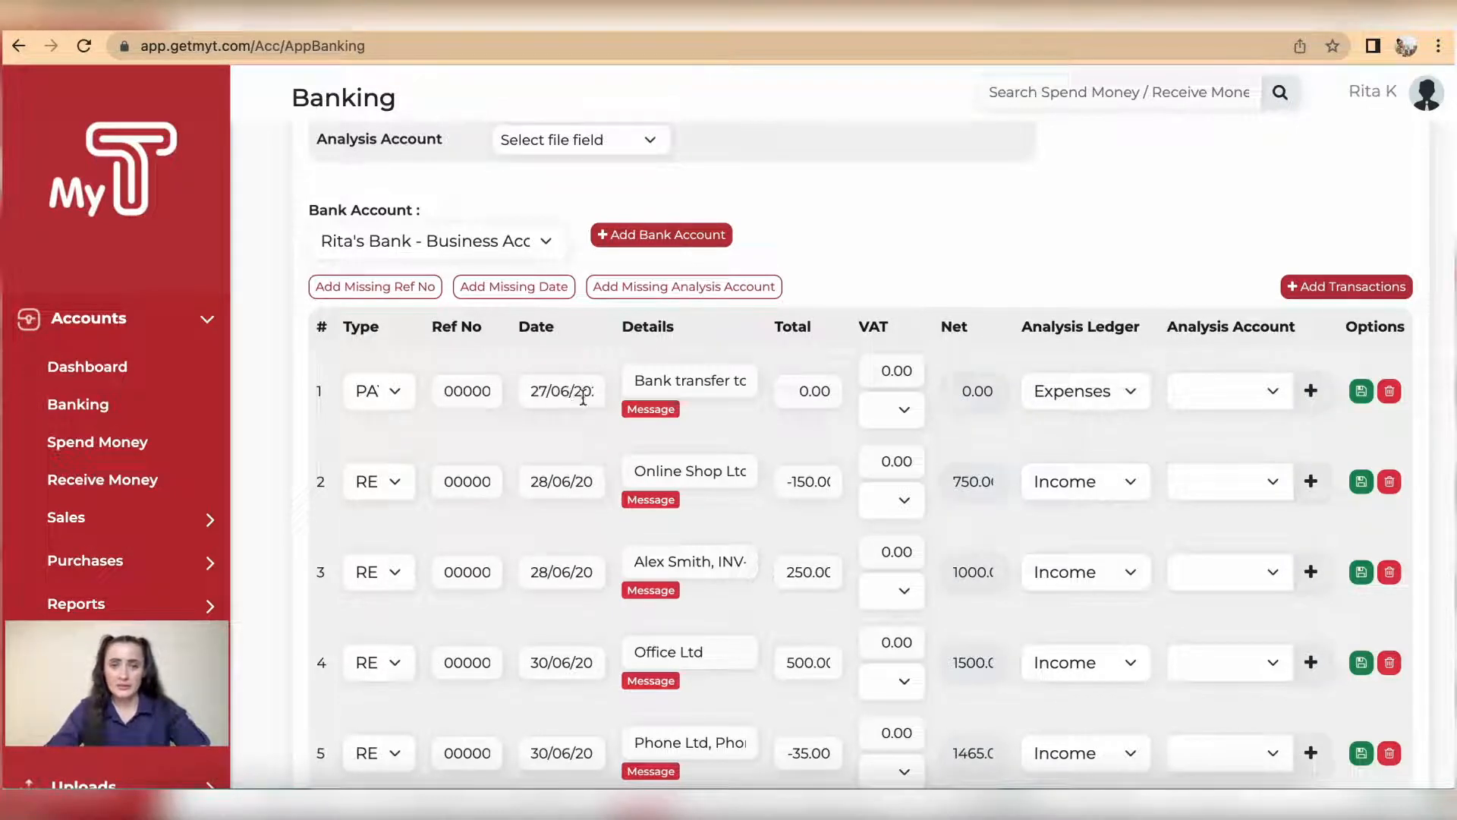
pyautogui.click(794, 389)
pyautogui.write('100')
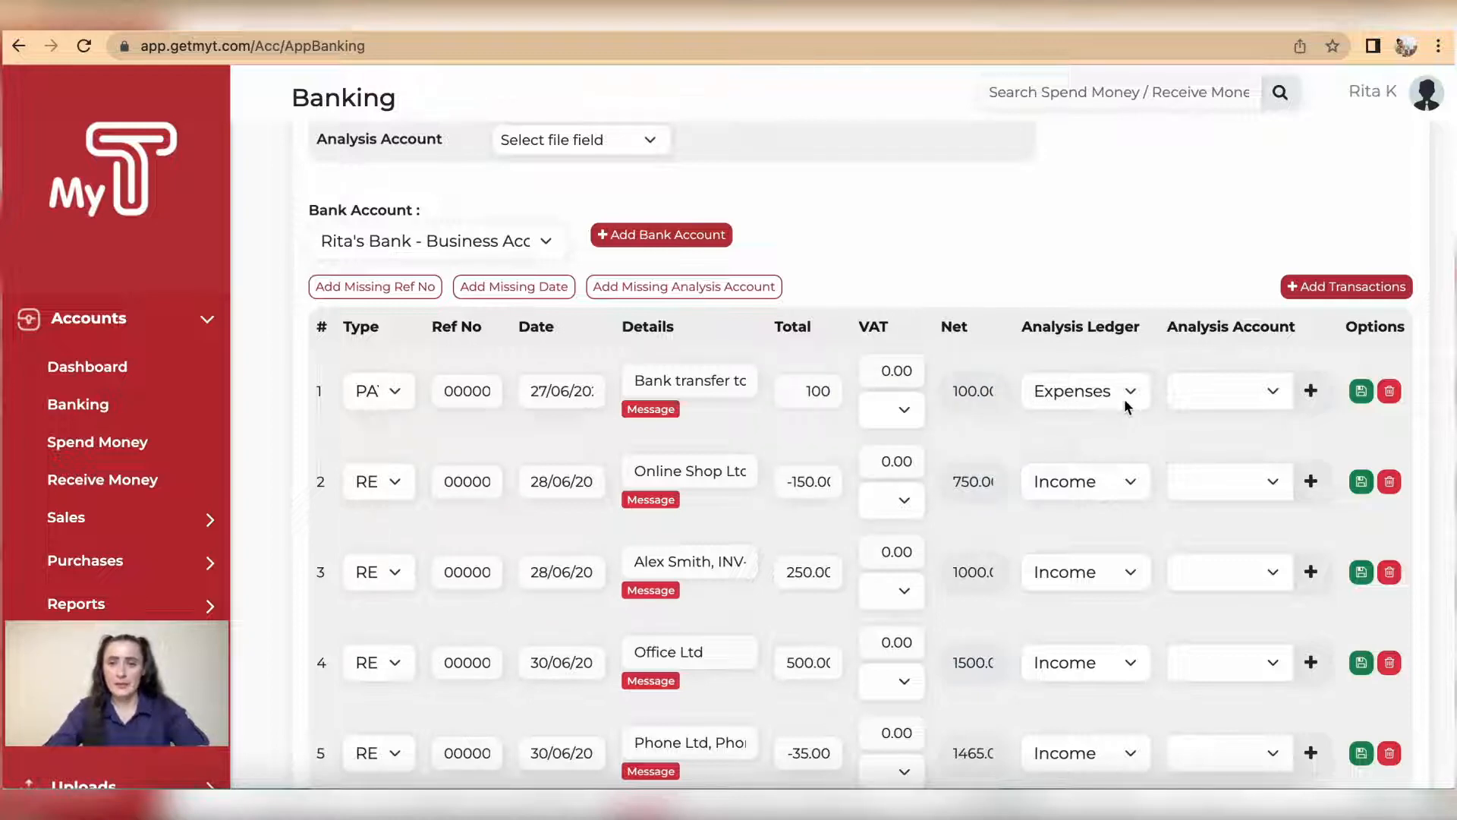
# Step: Assign the bank transfer to the Banks ledger and the Credit Card bank account, and save the row
pyautogui.click(1131, 398)
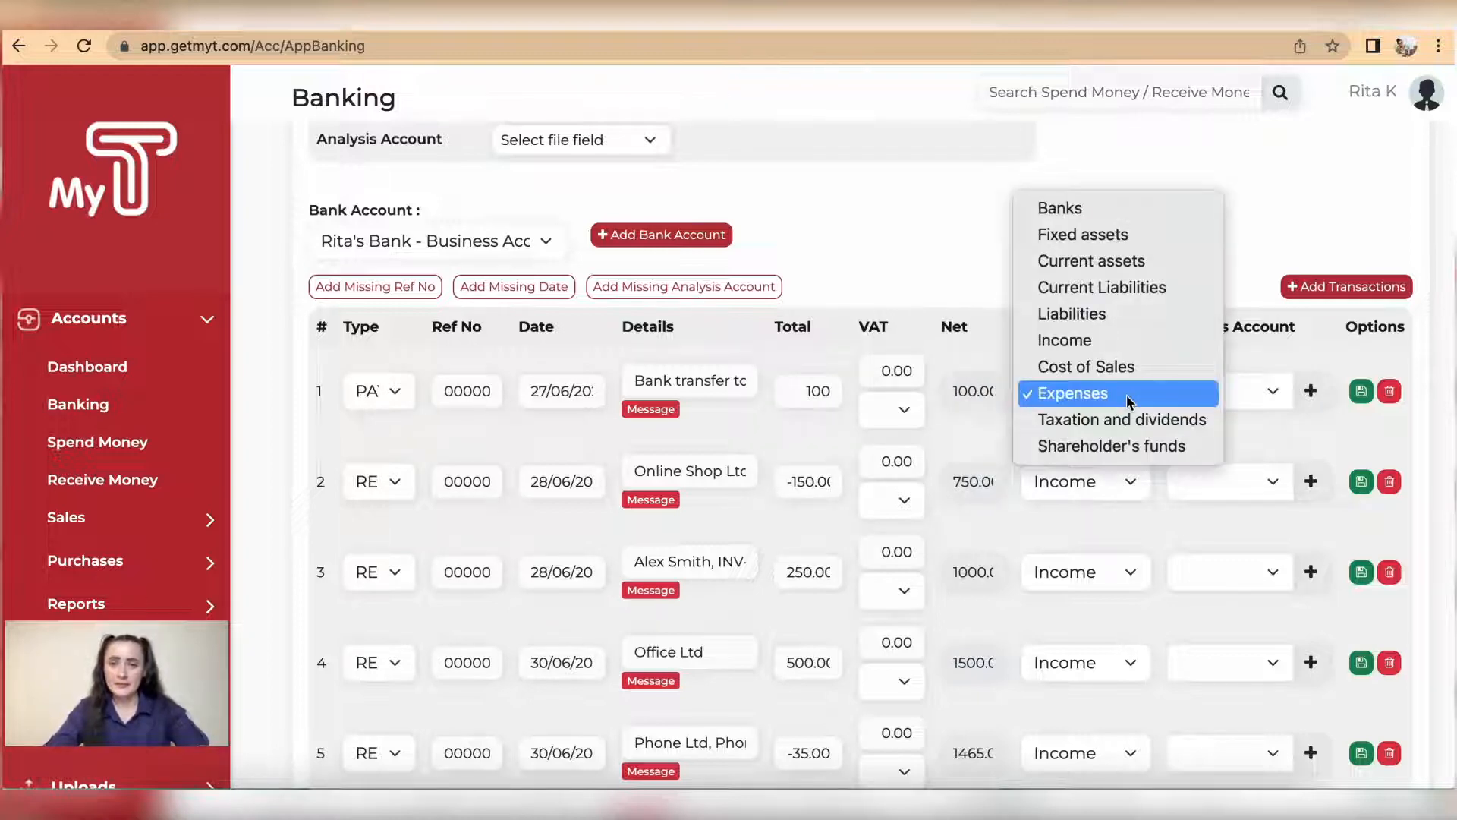
pyautogui.click(1087, 212)
pyautogui.click(1279, 402)
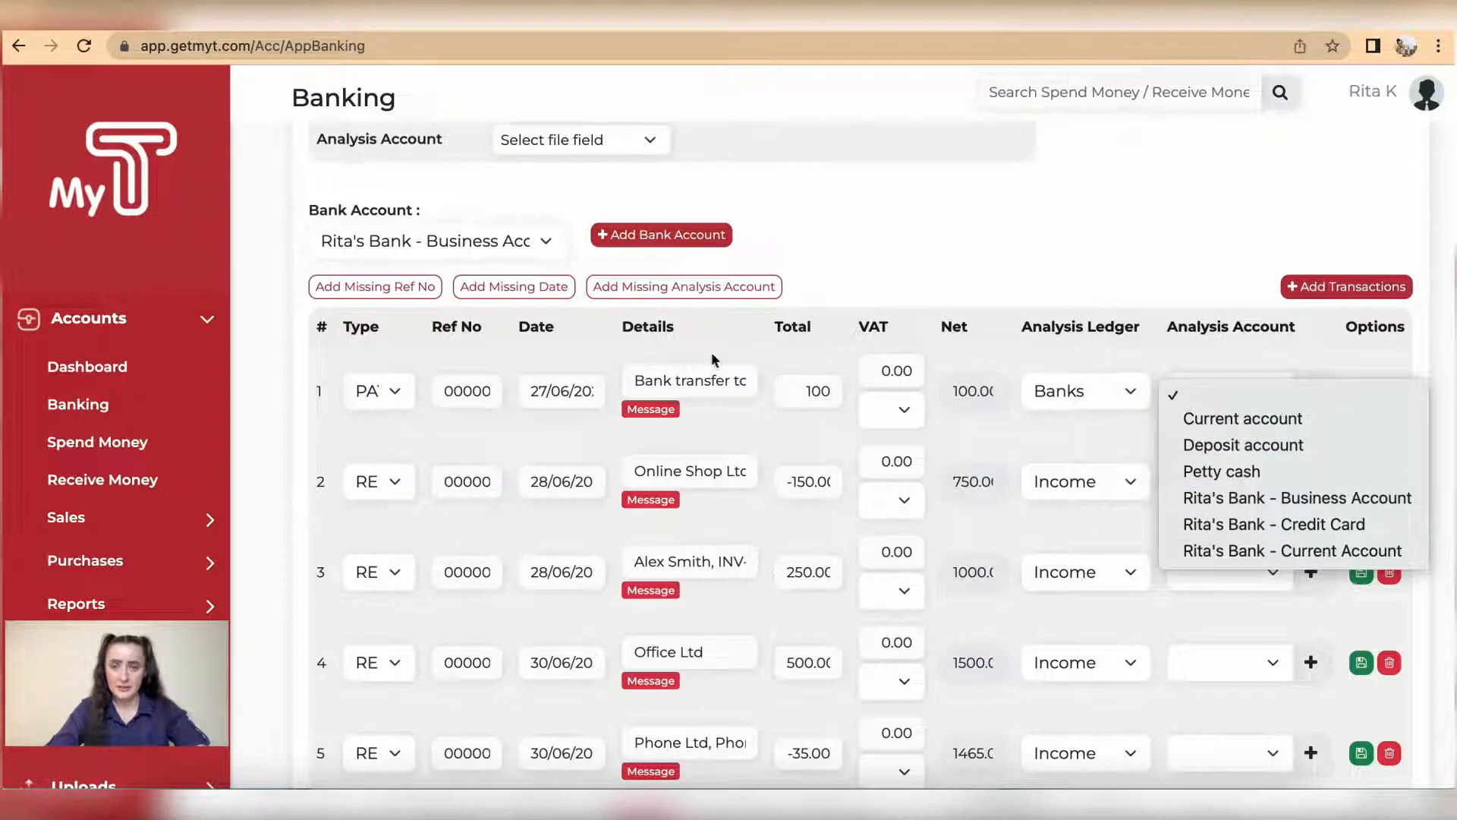
pyautogui.click(1304, 525)
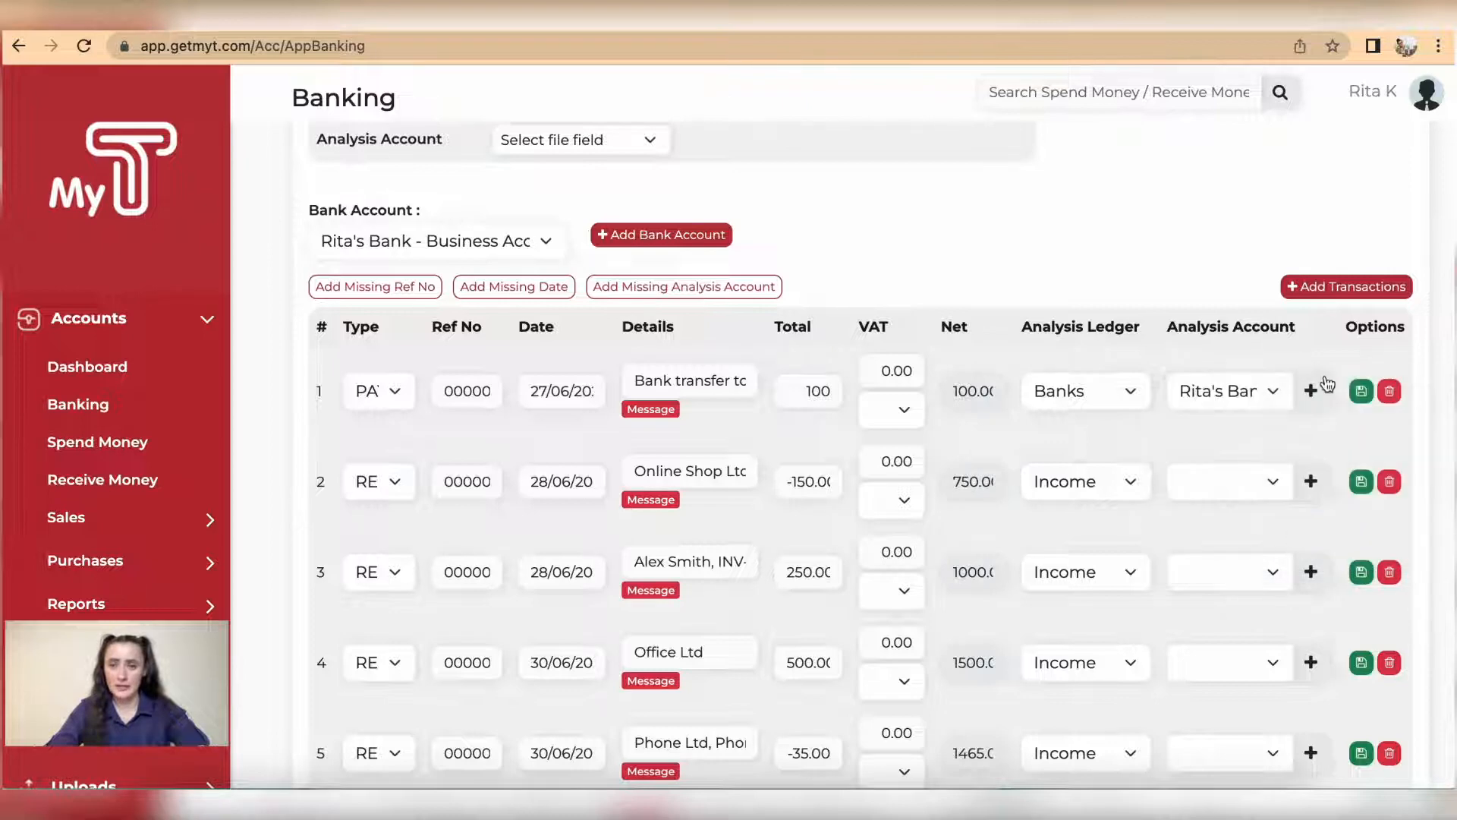
pyautogui.click(1360, 391)
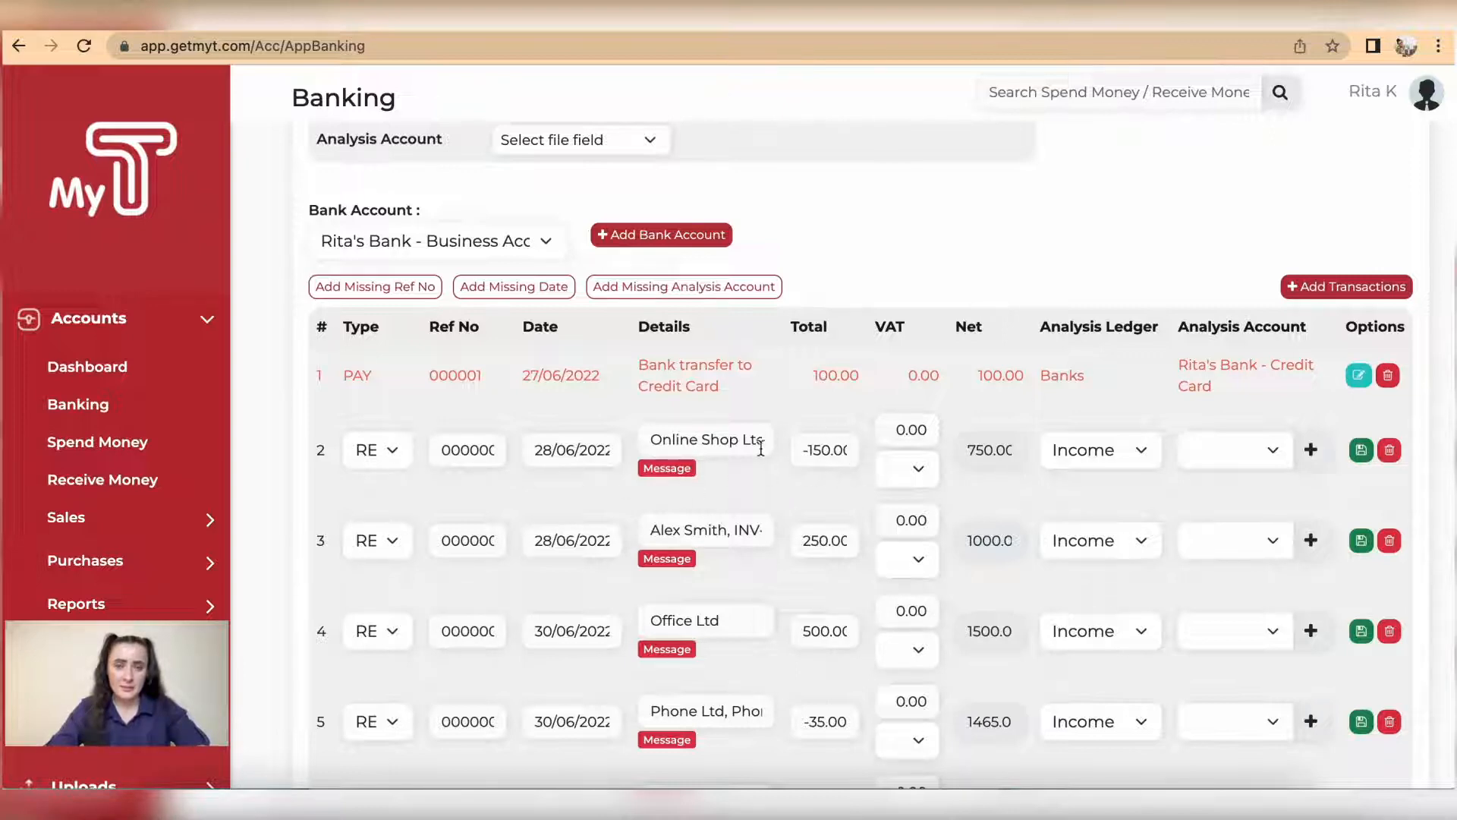
# Step: Change the second transaction, Online Shop Ltd, to type PAY with a total of 150
pyautogui.click(390, 451)
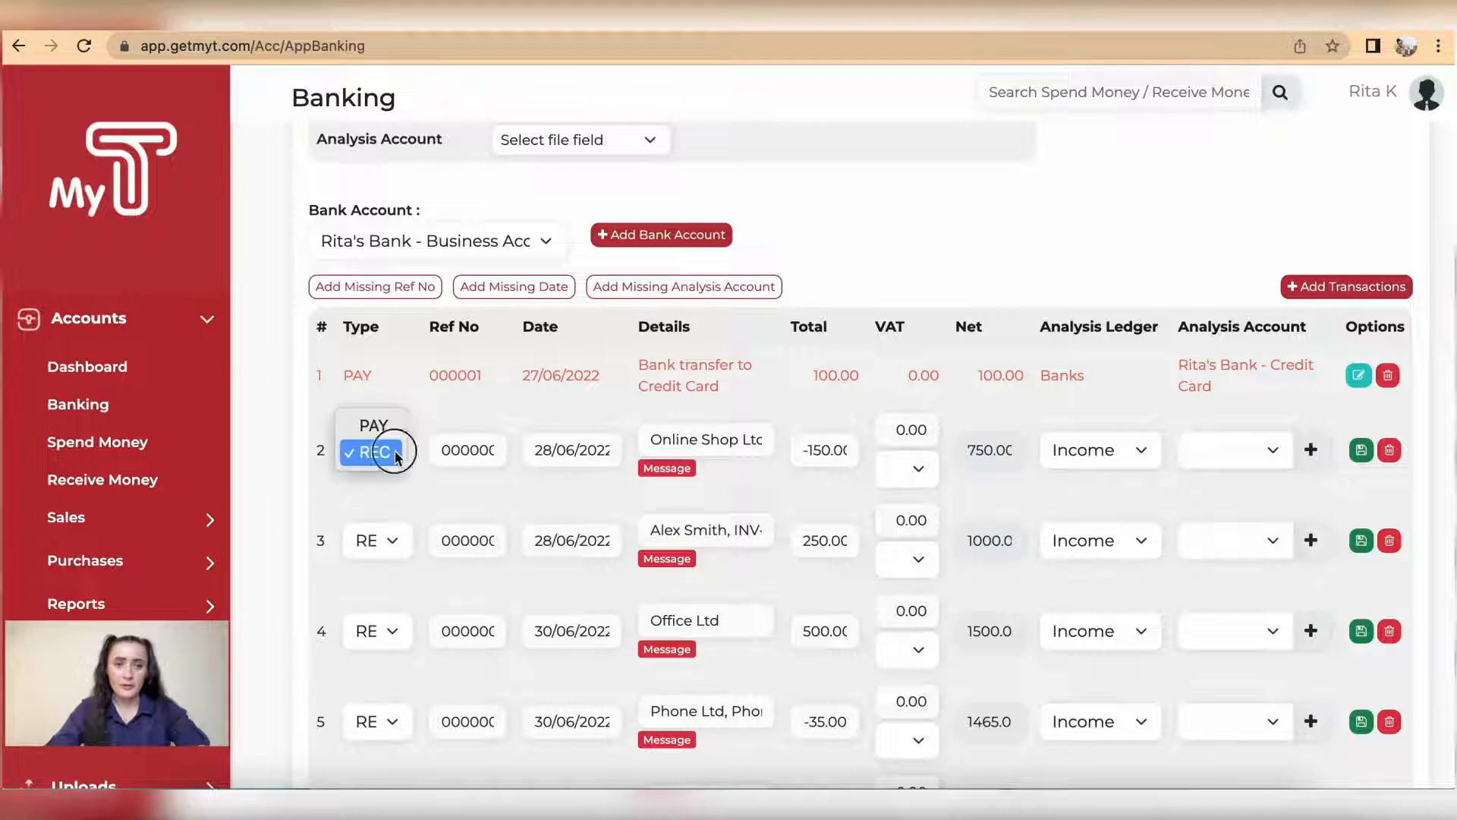
pyautogui.click(390, 425)
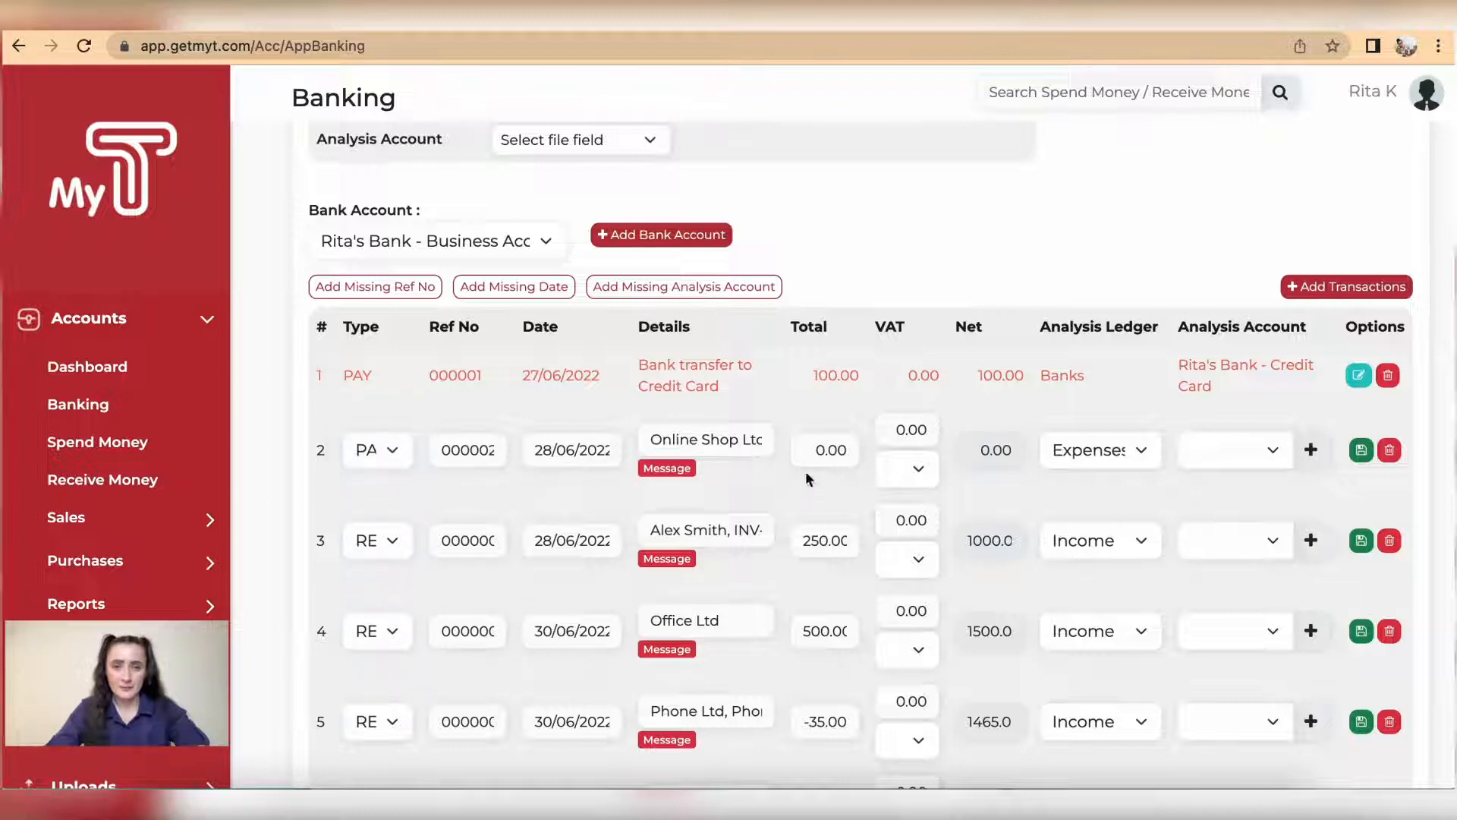
pyautogui.moveTo(810, 448); pyautogui.dragTo(896, 456)
pyautogui.write('150')
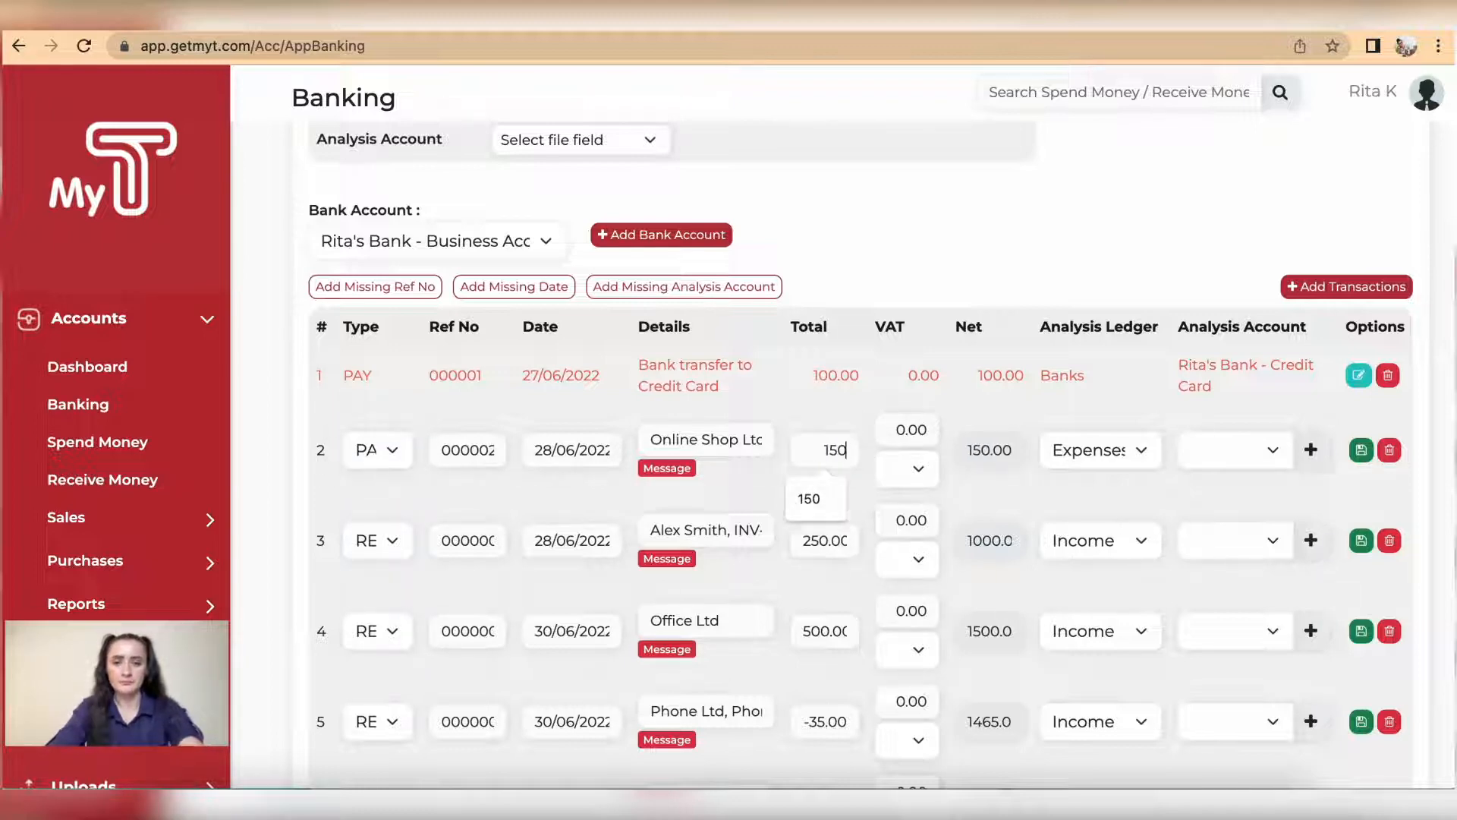
# Step: Assign the Online Shop Ltd transaction to the Cost of Sales ledger and COS - Cleaning liquids account, and save the row
pyautogui.click(1140, 450)
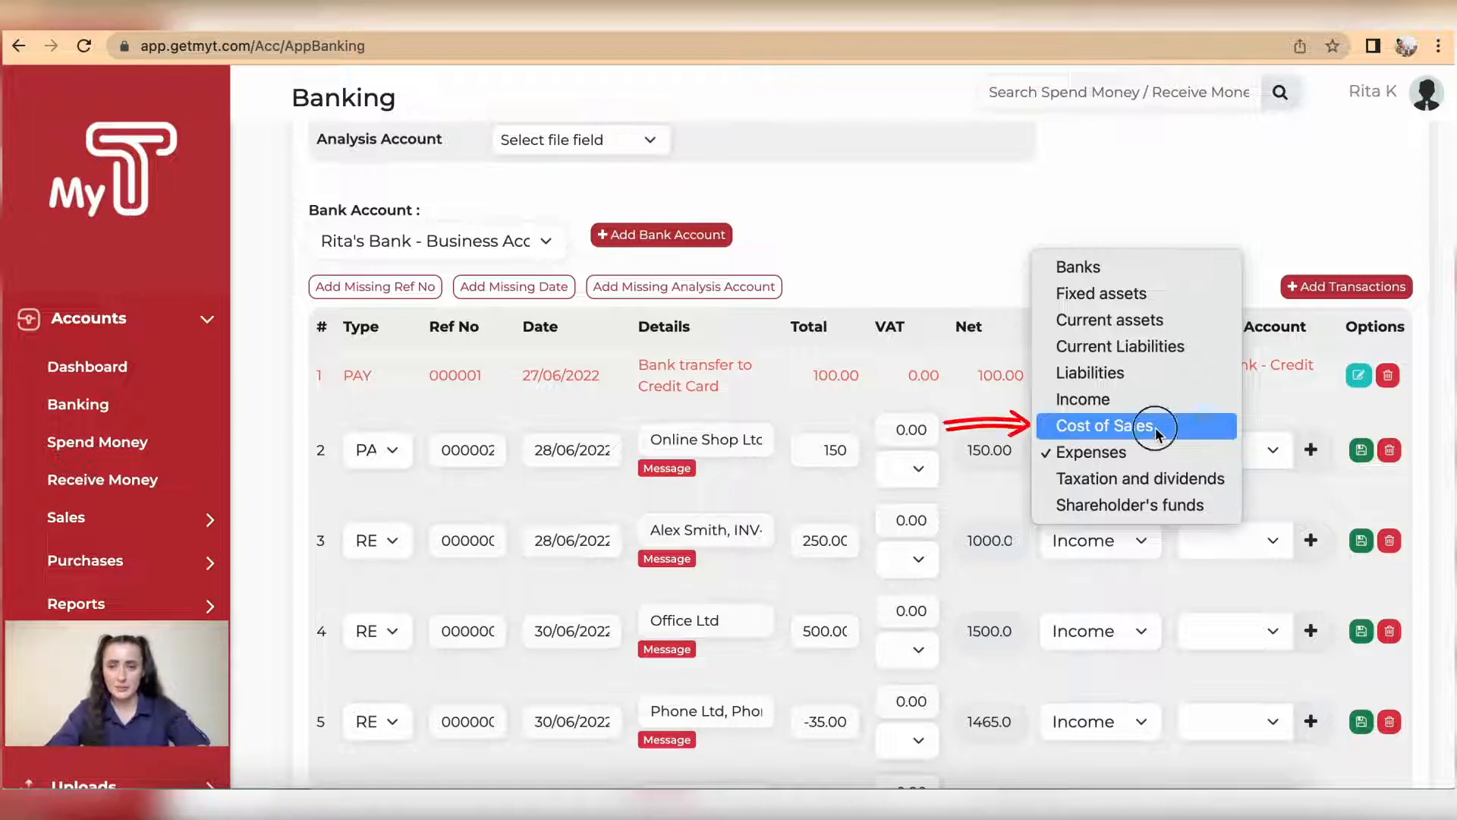
pyautogui.click(1154, 431)
pyautogui.click(1275, 454)
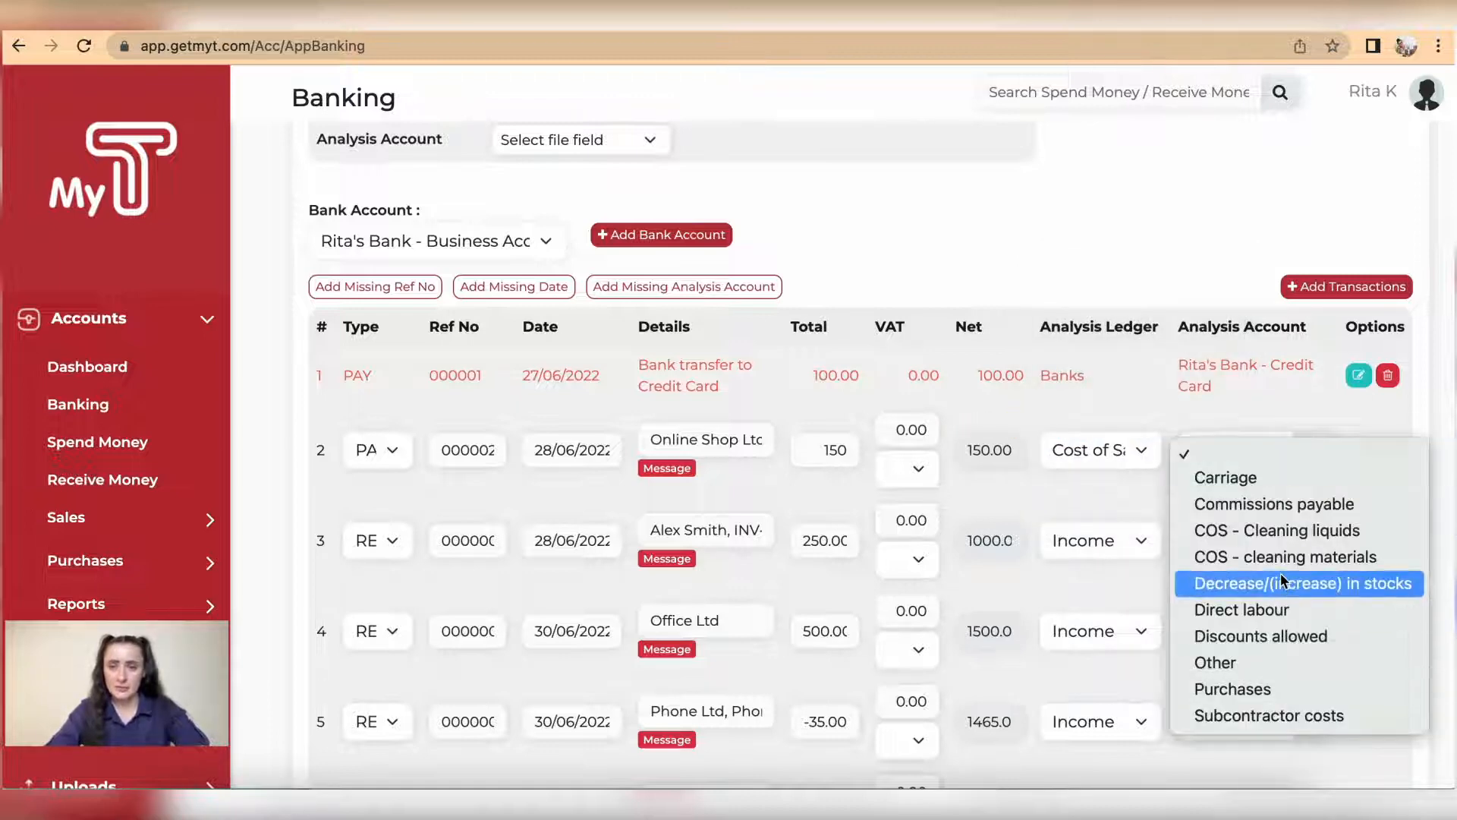
pyautogui.click(1285, 530)
pyautogui.click(1361, 451)
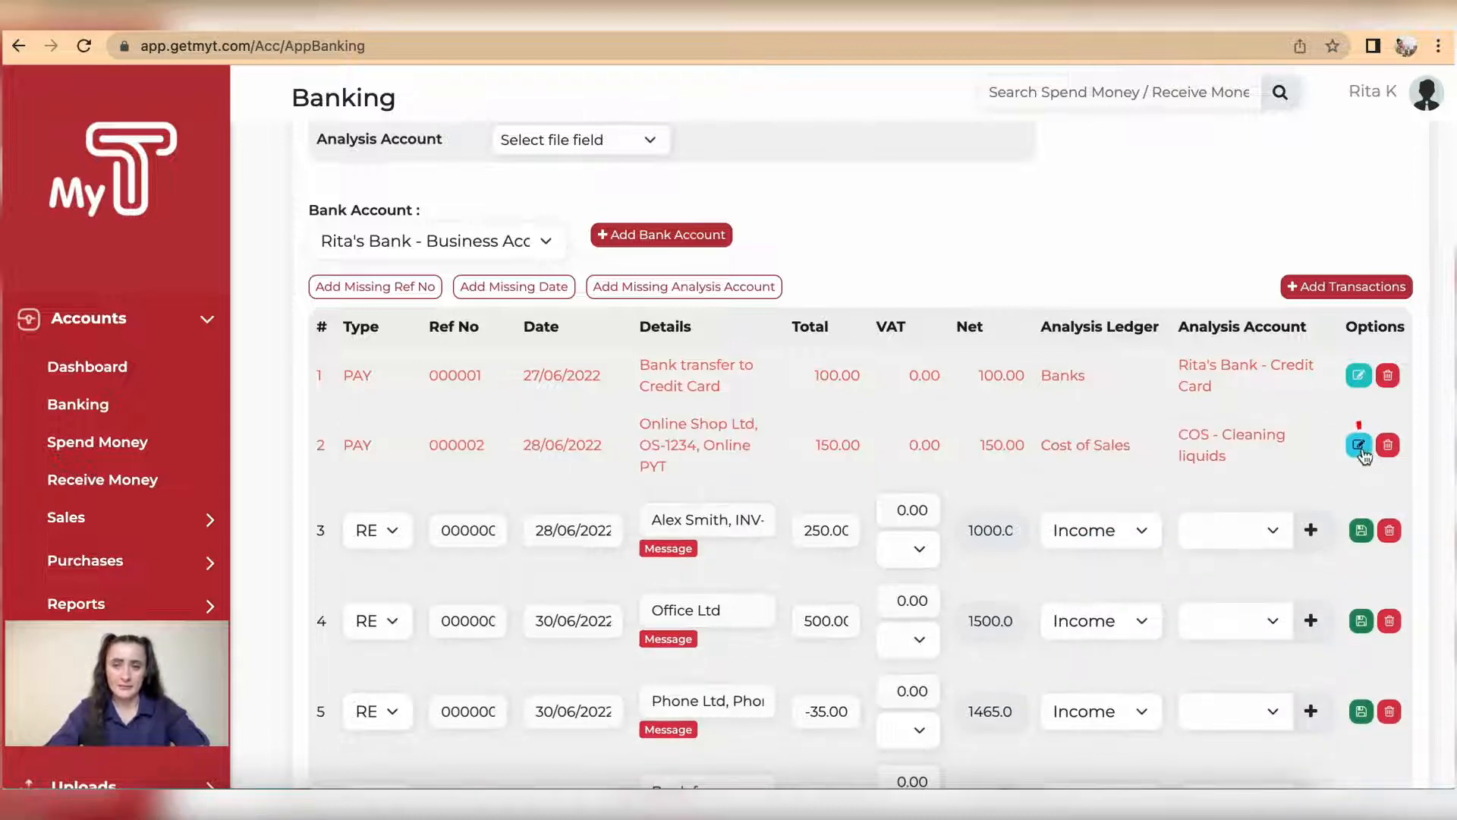
pyautogui.scroll(-3, 842, 449)
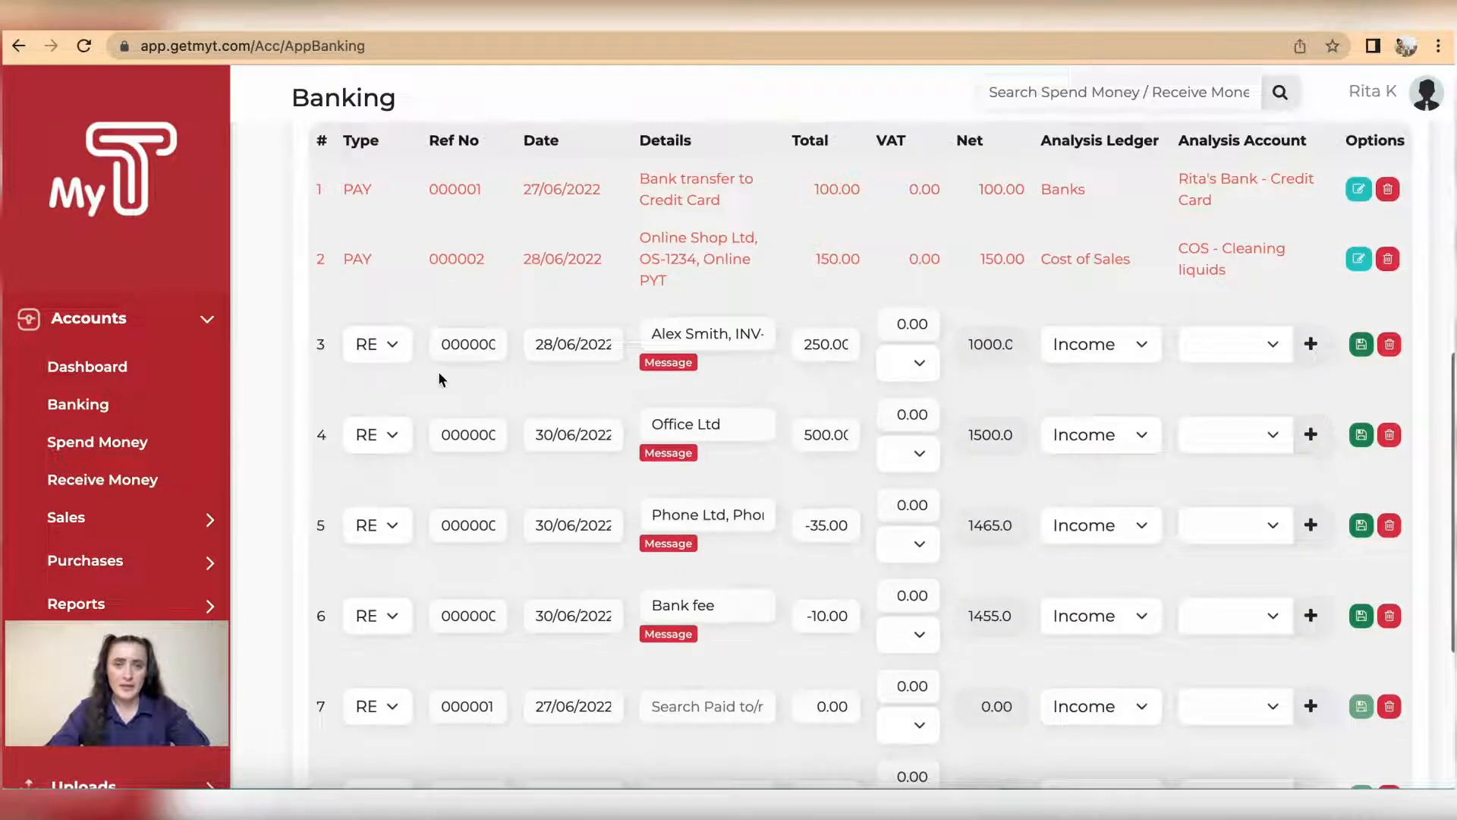
# Step: Keep the third transaction, INV-001, as type REC, assign it to the Income ledger and Sales - Cleaning services account, and save the row
pyautogui.click(375, 349)
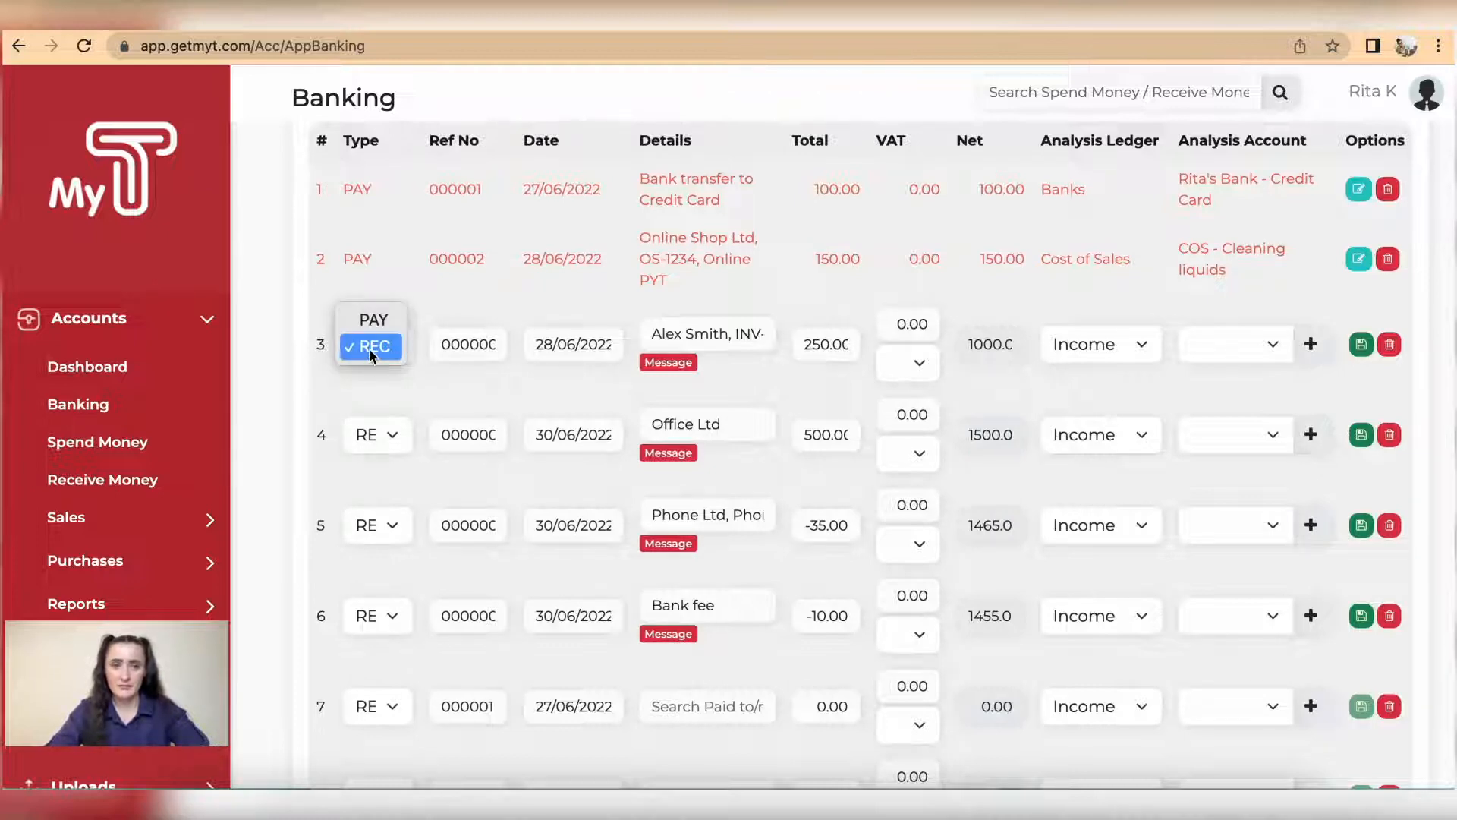
pyautogui.click(417, 371)
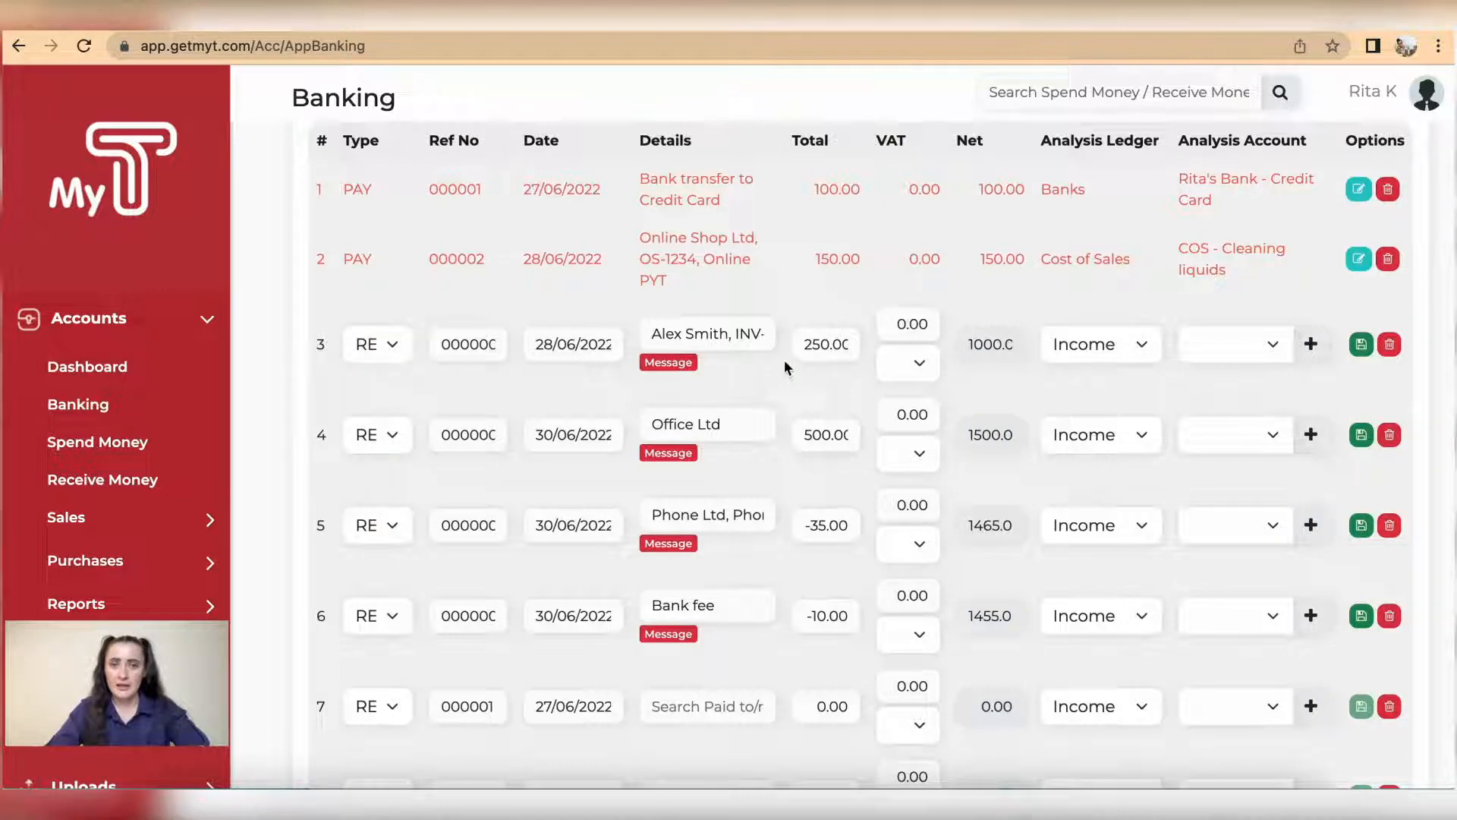
pyautogui.click(1138, 347)
pyautogui.click(1135, 344)
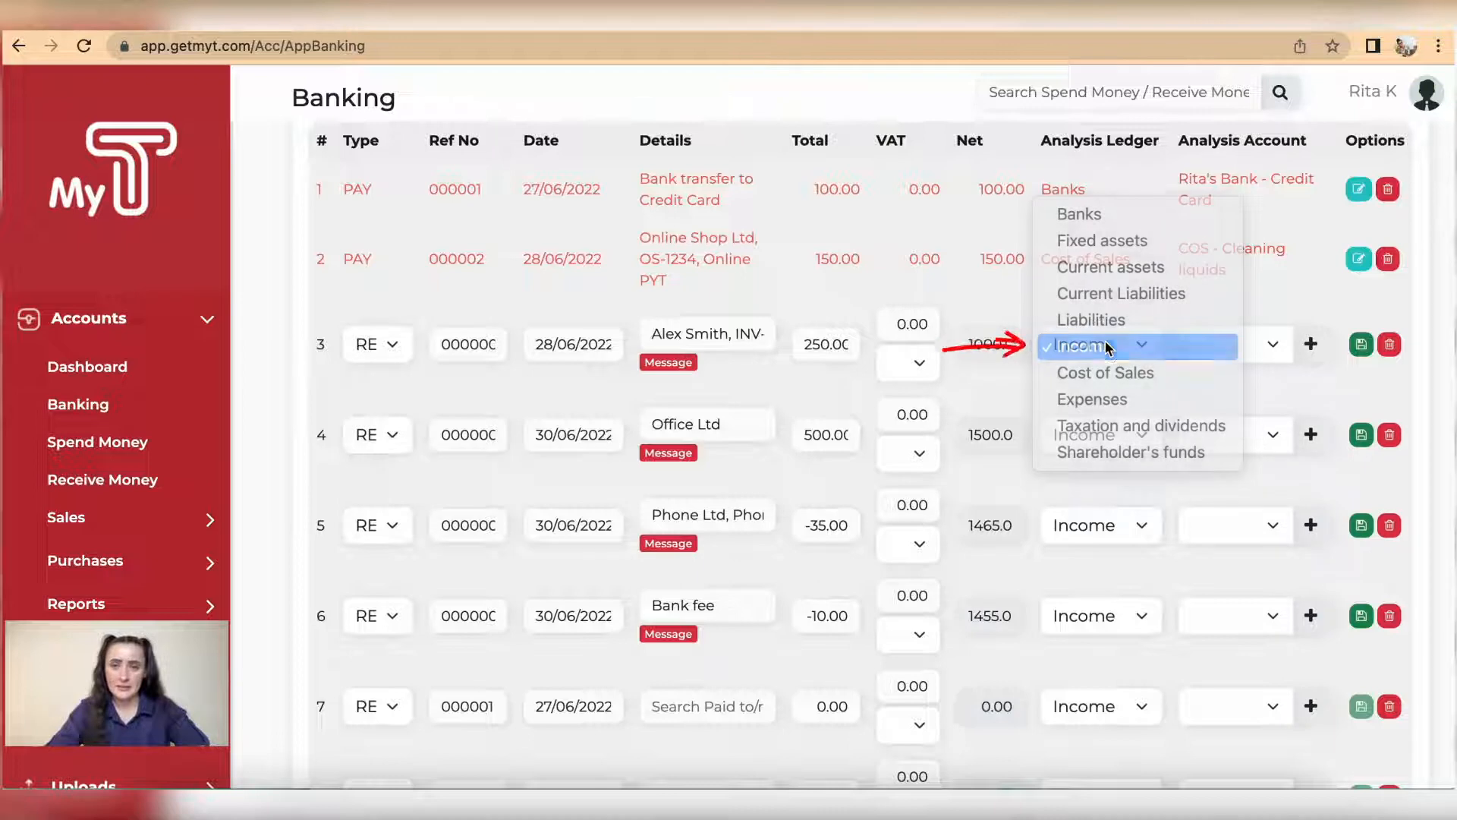
pyautogui.click(1273, 348)
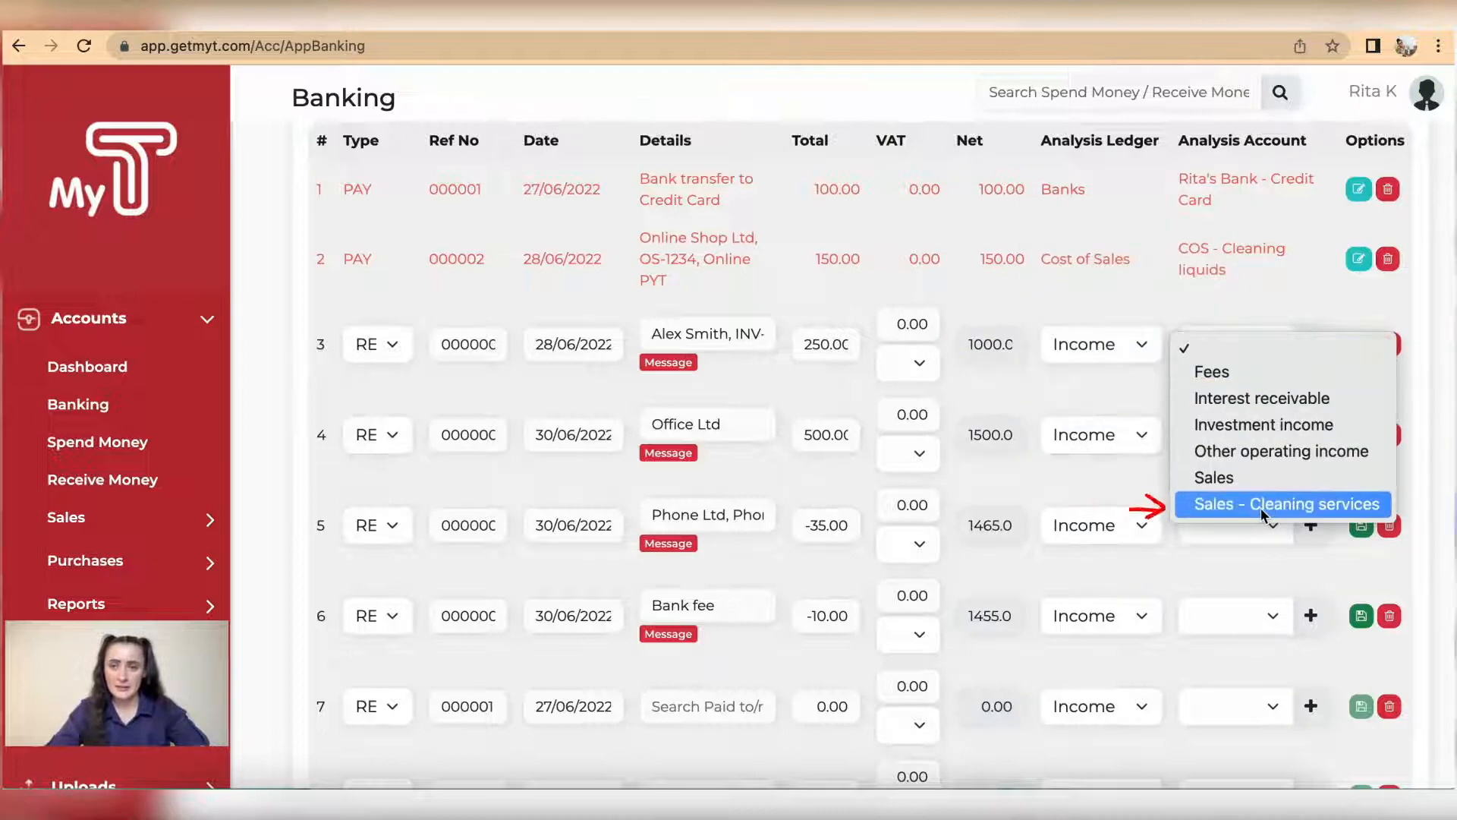
pyautogui.click(1261, 504)
pyautogui.click(1360, 346)
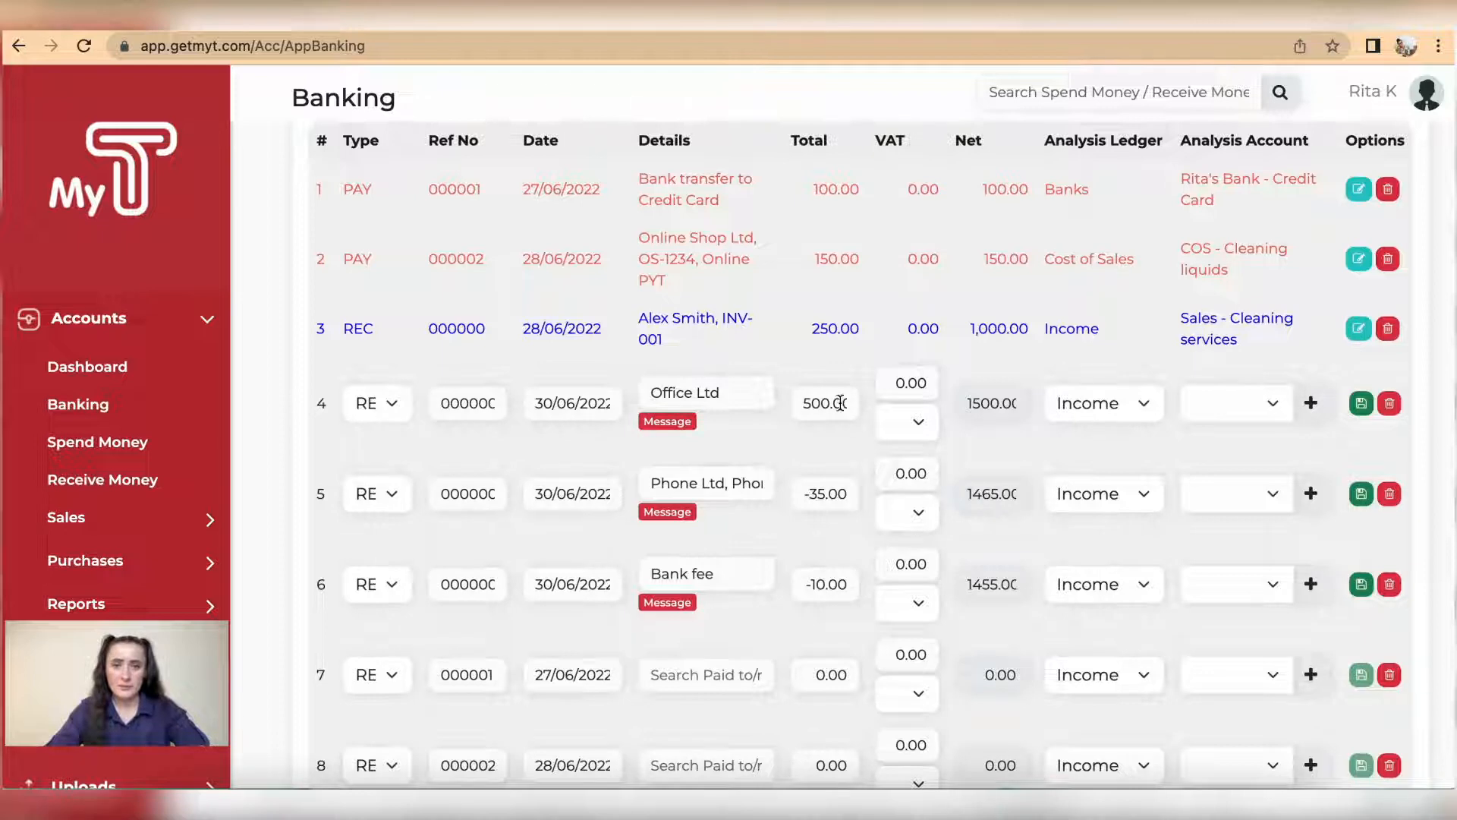
# Step: Assign the Office Ltd transaction to the Sales - Cleaning services account and save the row
pyautogui.click(1276, 412)
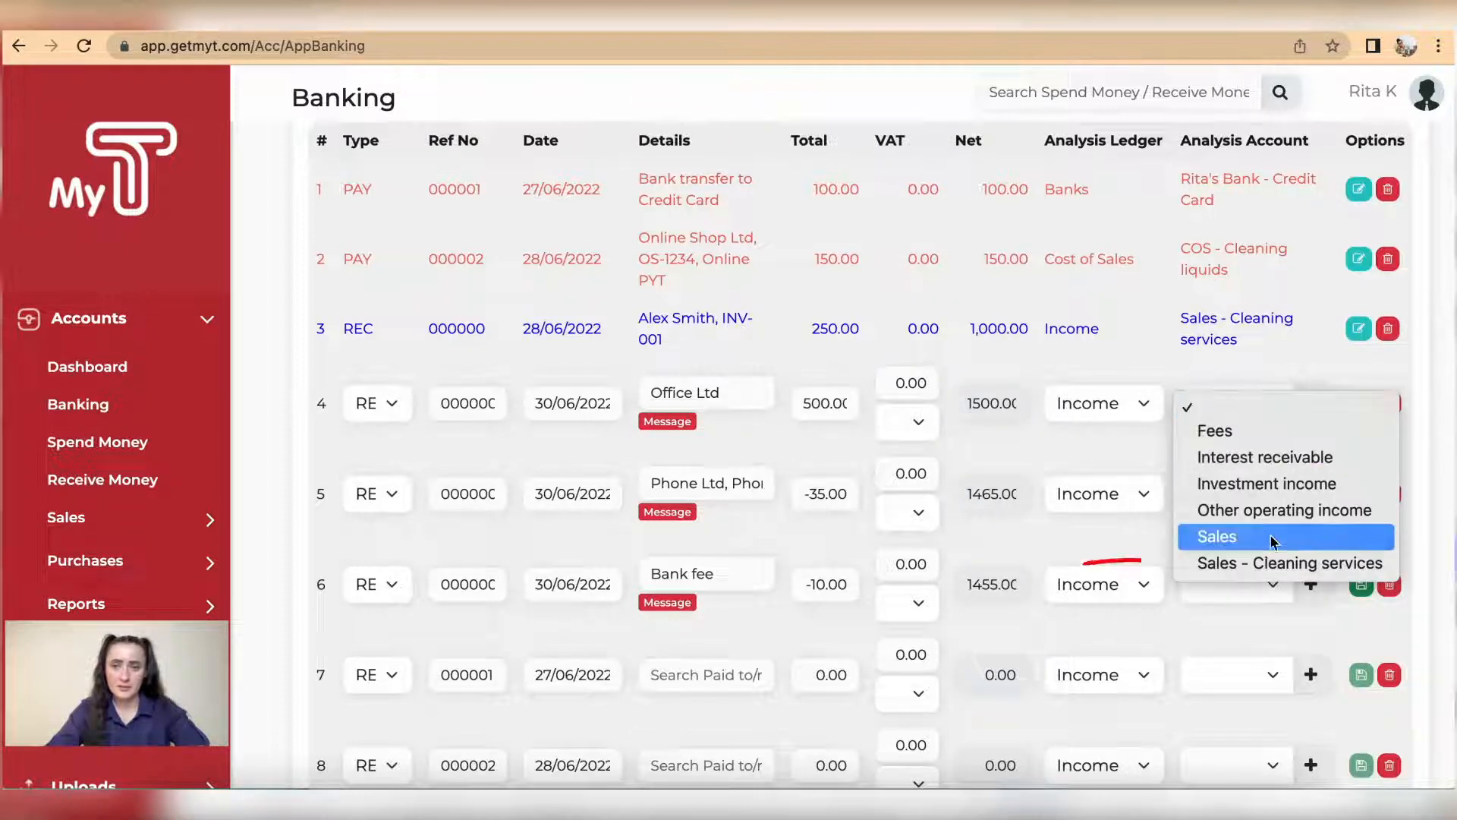
pyautogui.click(1283, 563)
pyautogui.click(1360, 406)
# Step: Change the fifth transaction, Phone Ltd, to type PAY with a total of 35
pyautogui.scroll(-2, 934, 494)
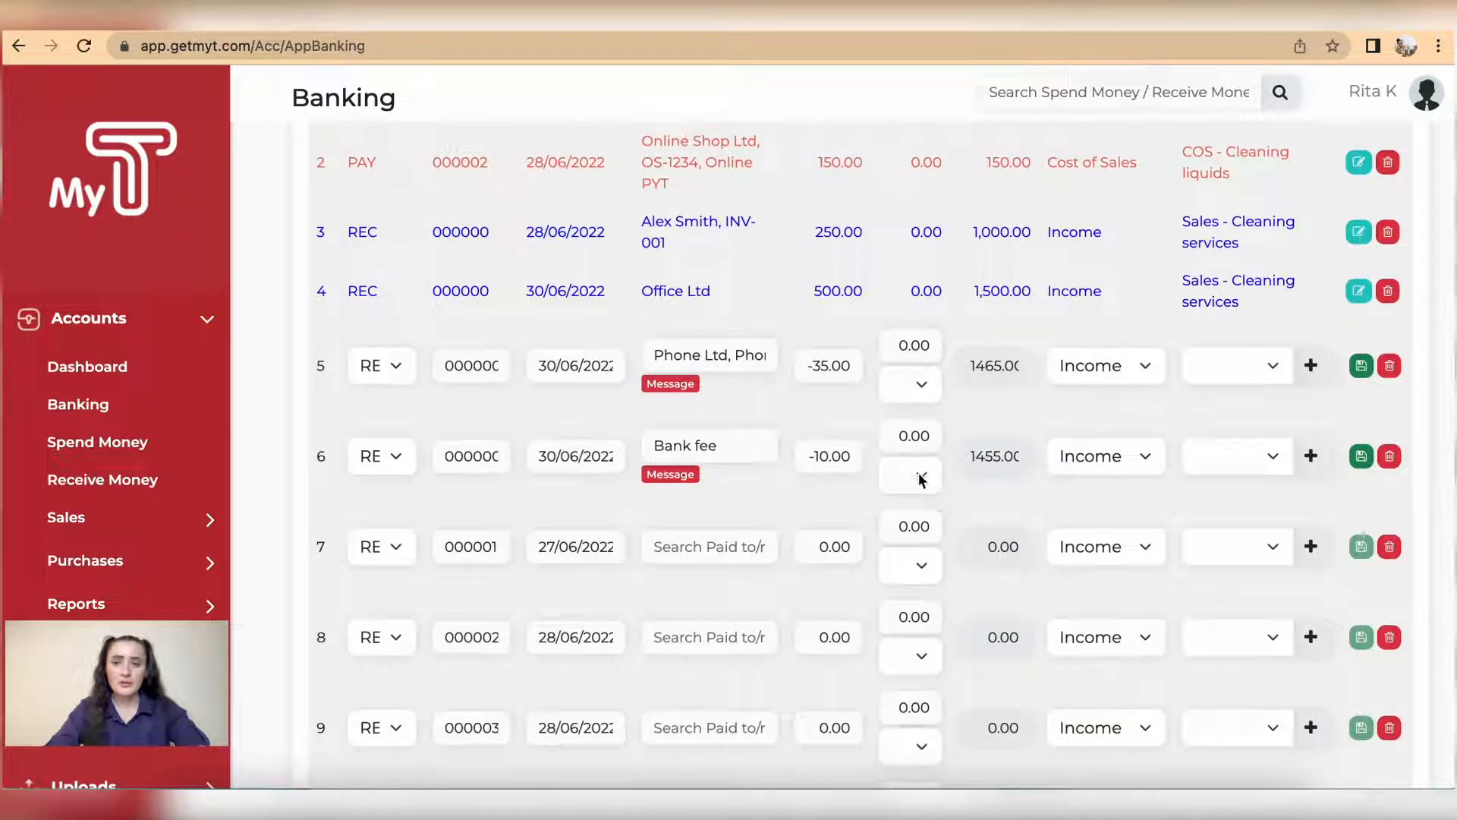
pyautogui.scroll(1, 702, 455)
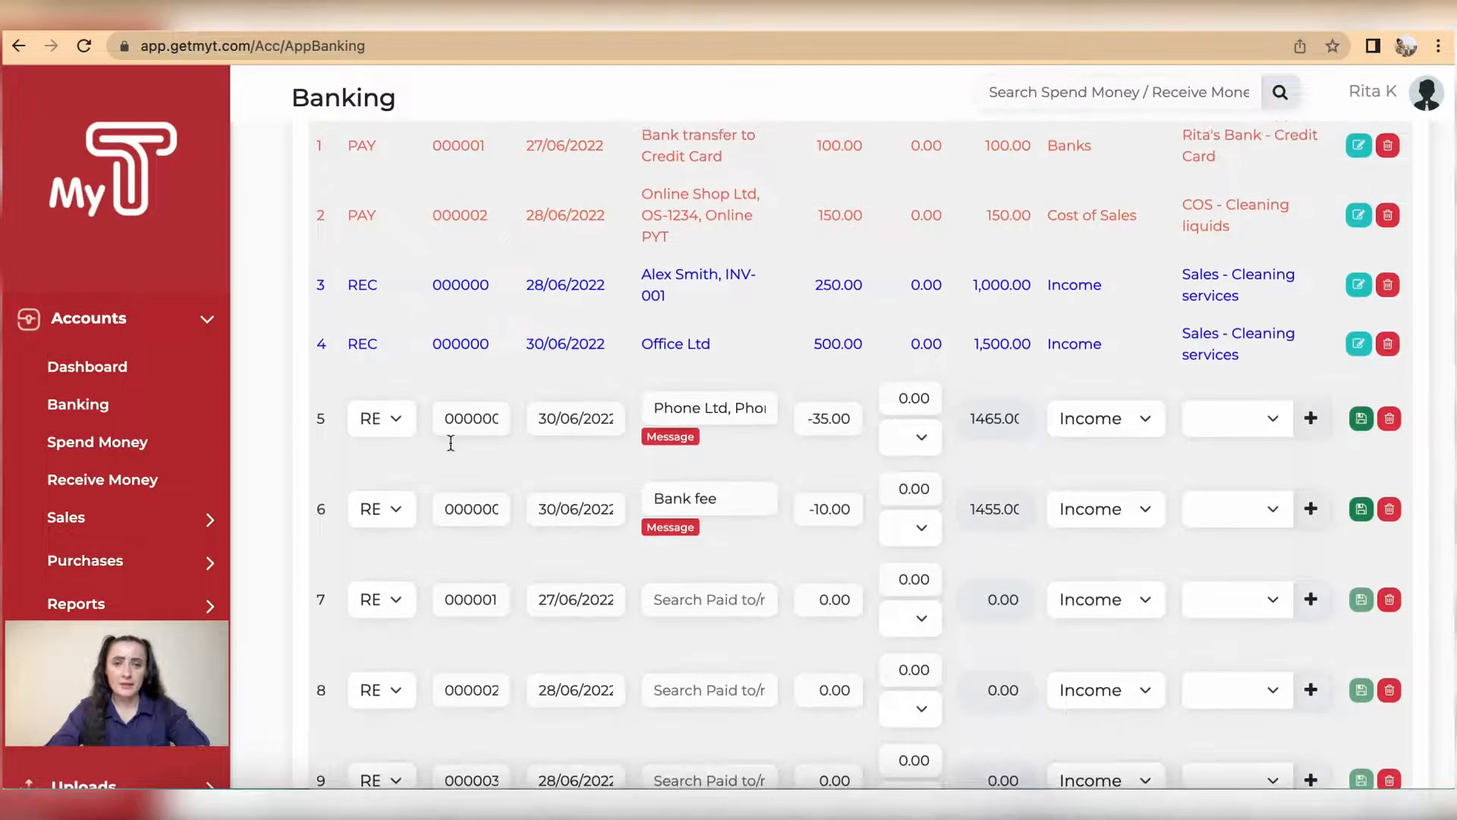
pyautogui.click(379, 418)
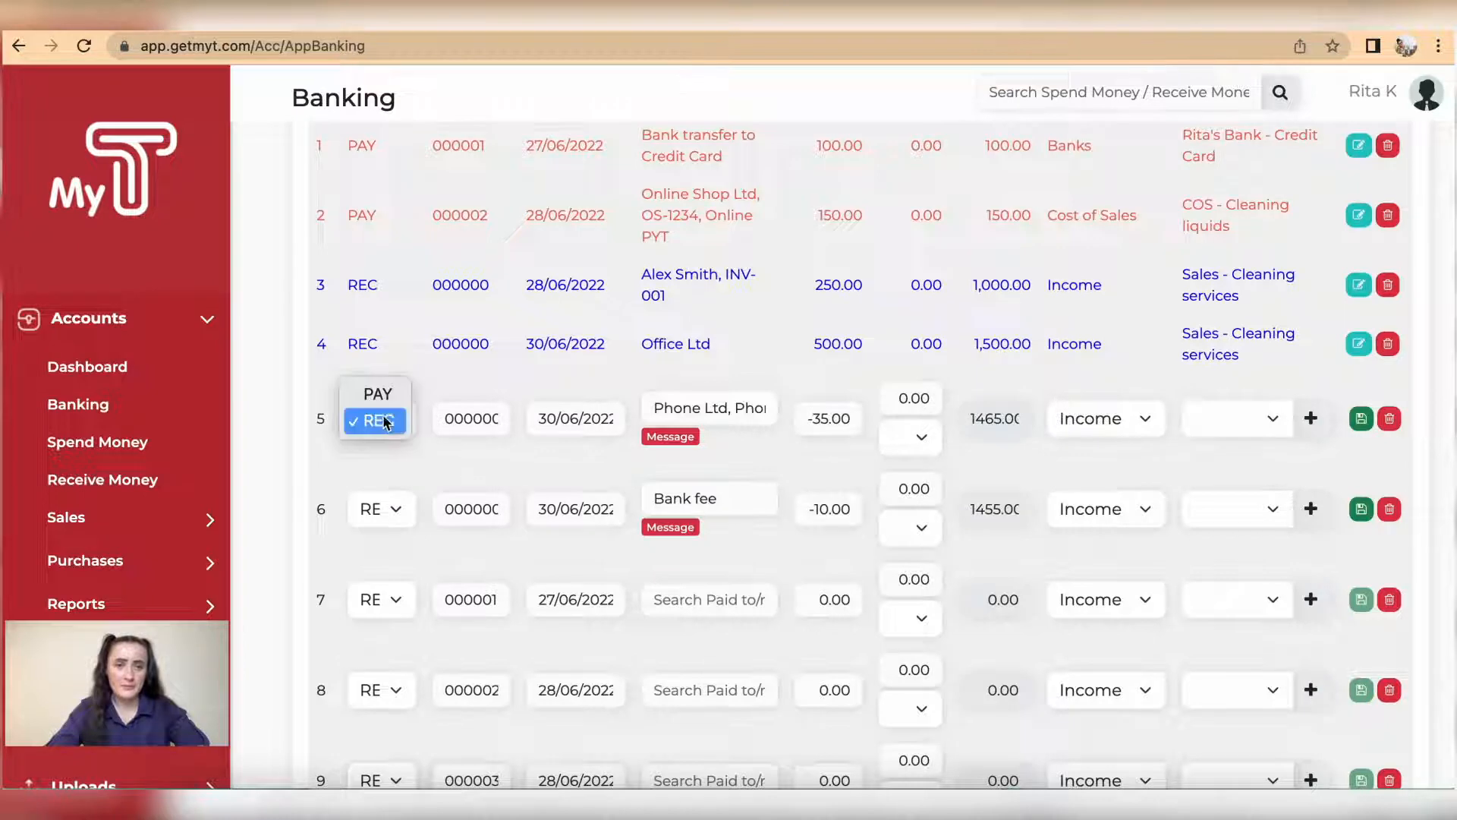
pyautogui.click(377, 395)
pyautogui.click(818, 414)
pyautogui.write('35')
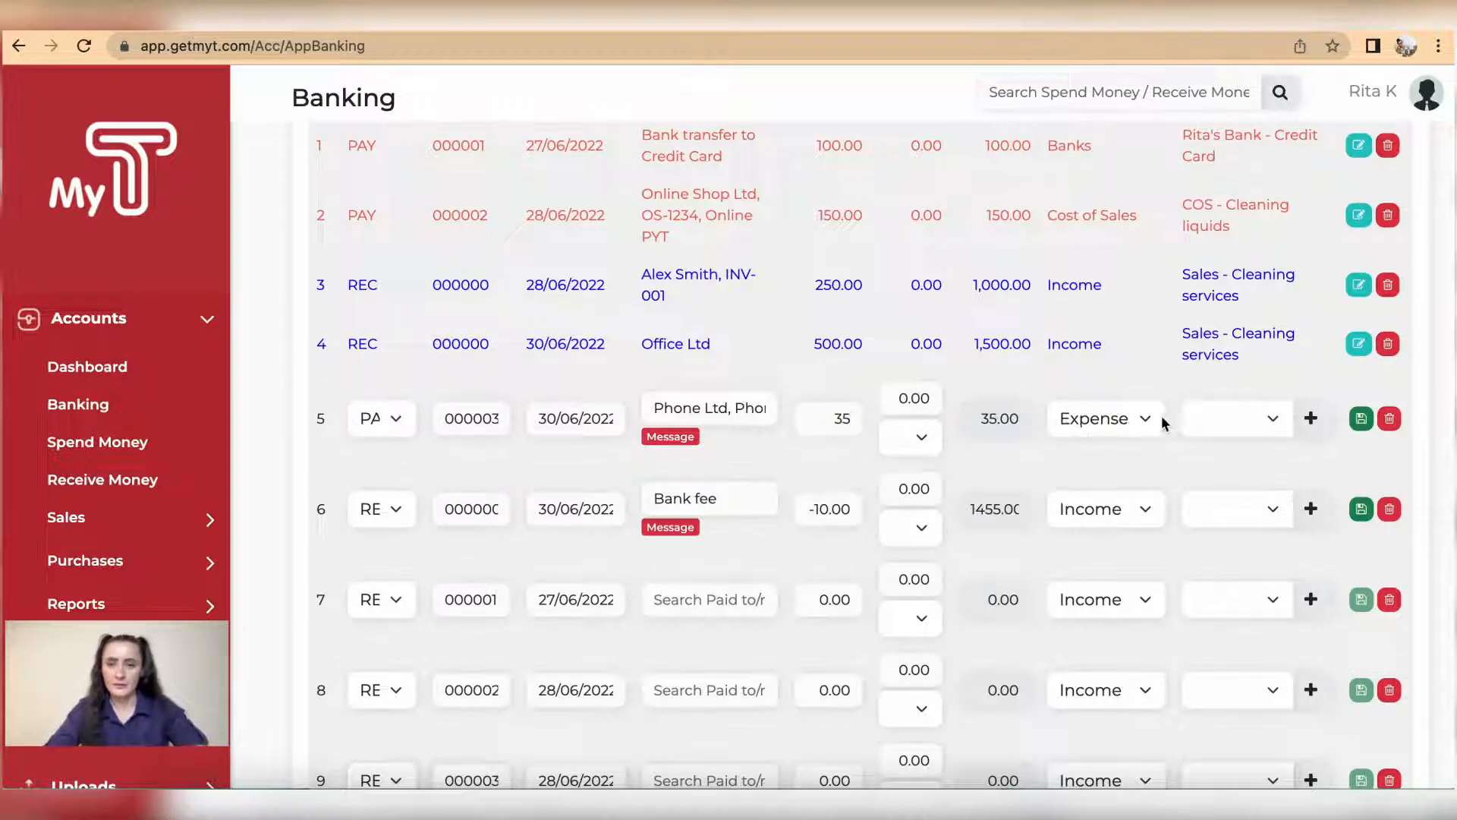
# Step: Assign the Phone Ltd transaction to the Telephone and fax expense account, and save the row
pyautogui.click(1272, 422)
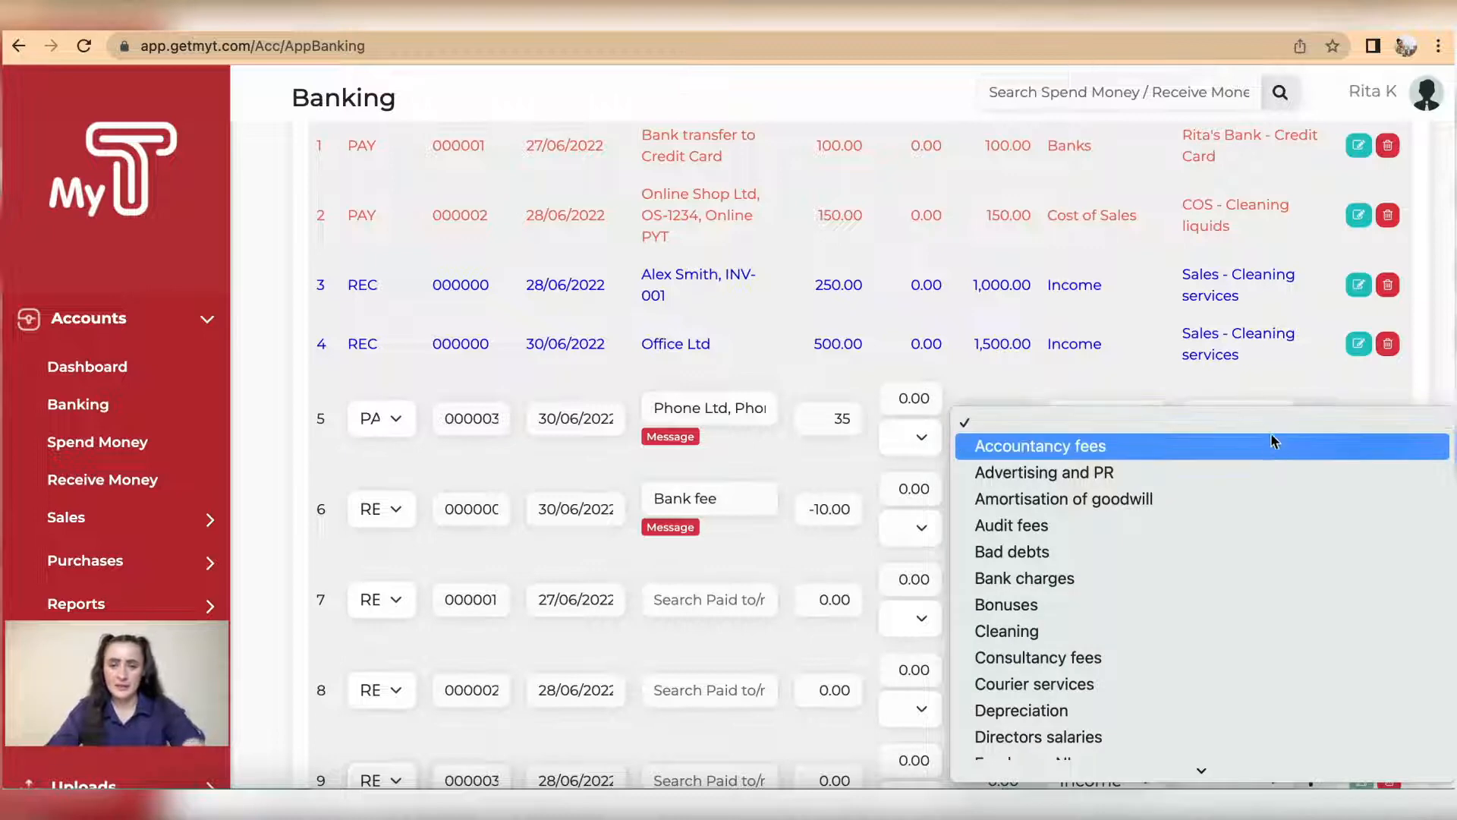
pyautogui.scroll(-10, 1270, 429)
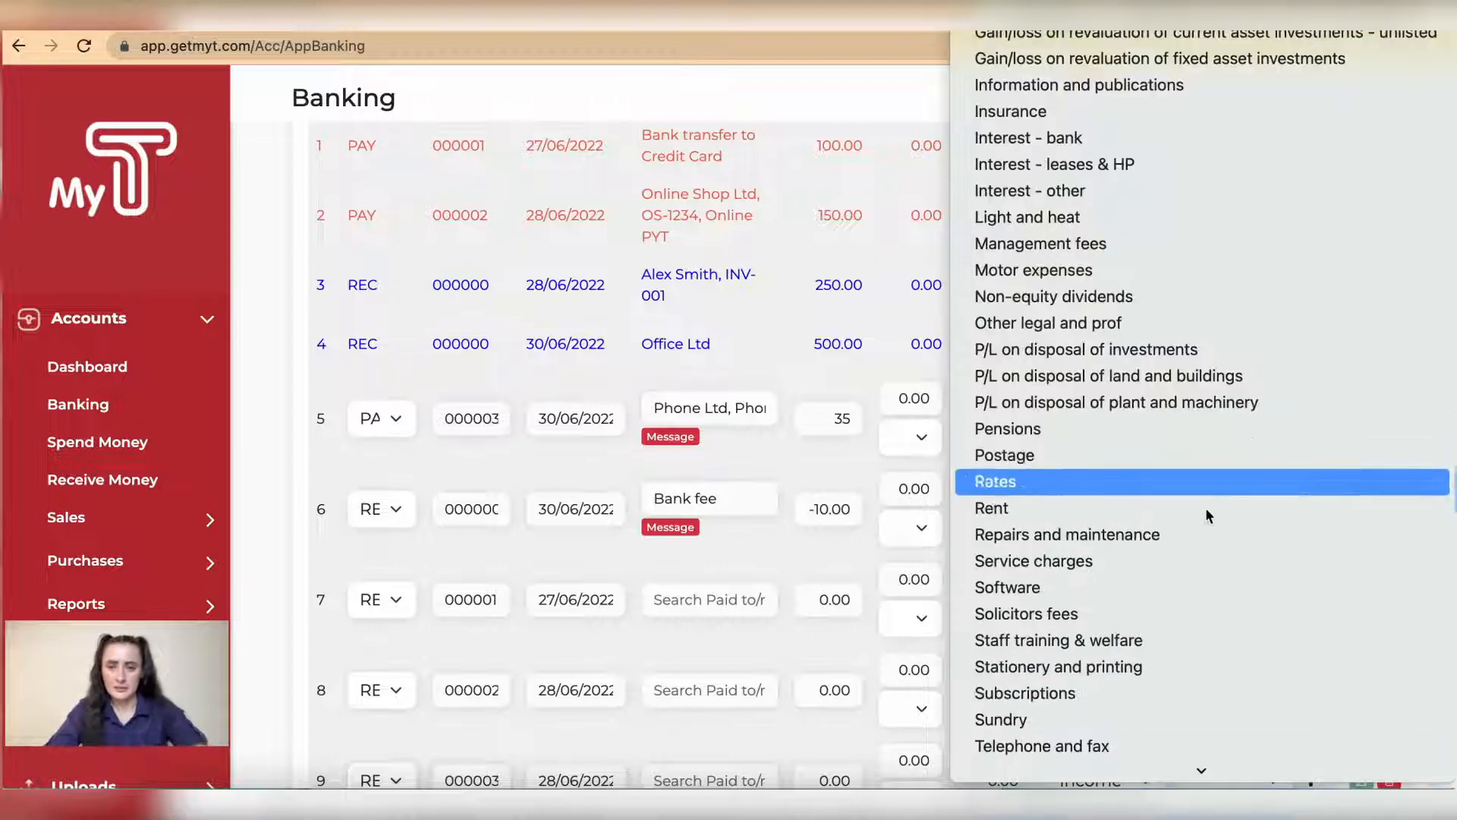
pyautogui.click(1145, 755)
pyautogui.click(1361, 418)
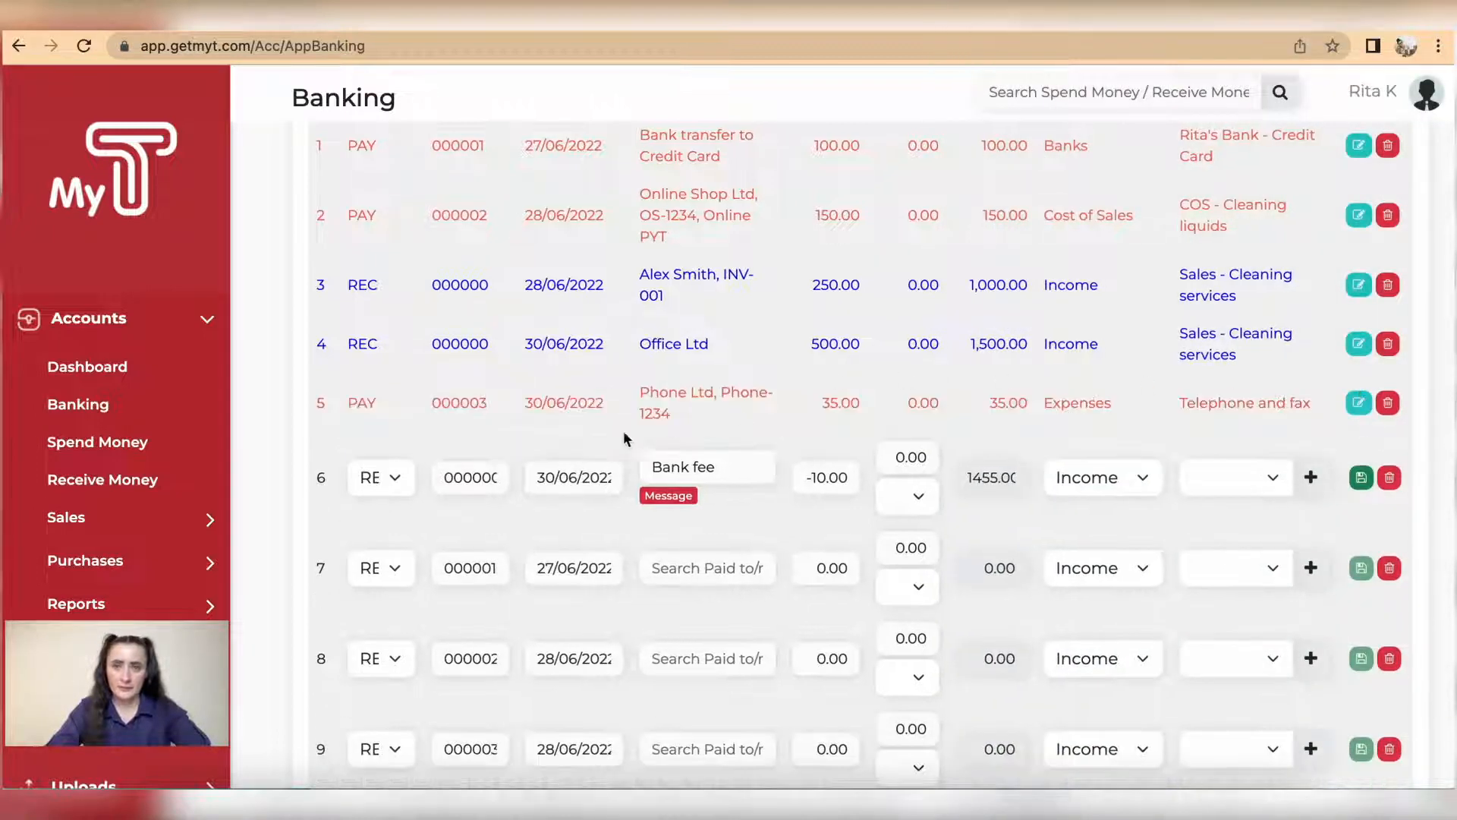
# Step: Record the Bank fee transaction as a PAY of 10 under the Bank charges expense account, and save the row
pyautogui.click(400, 485)
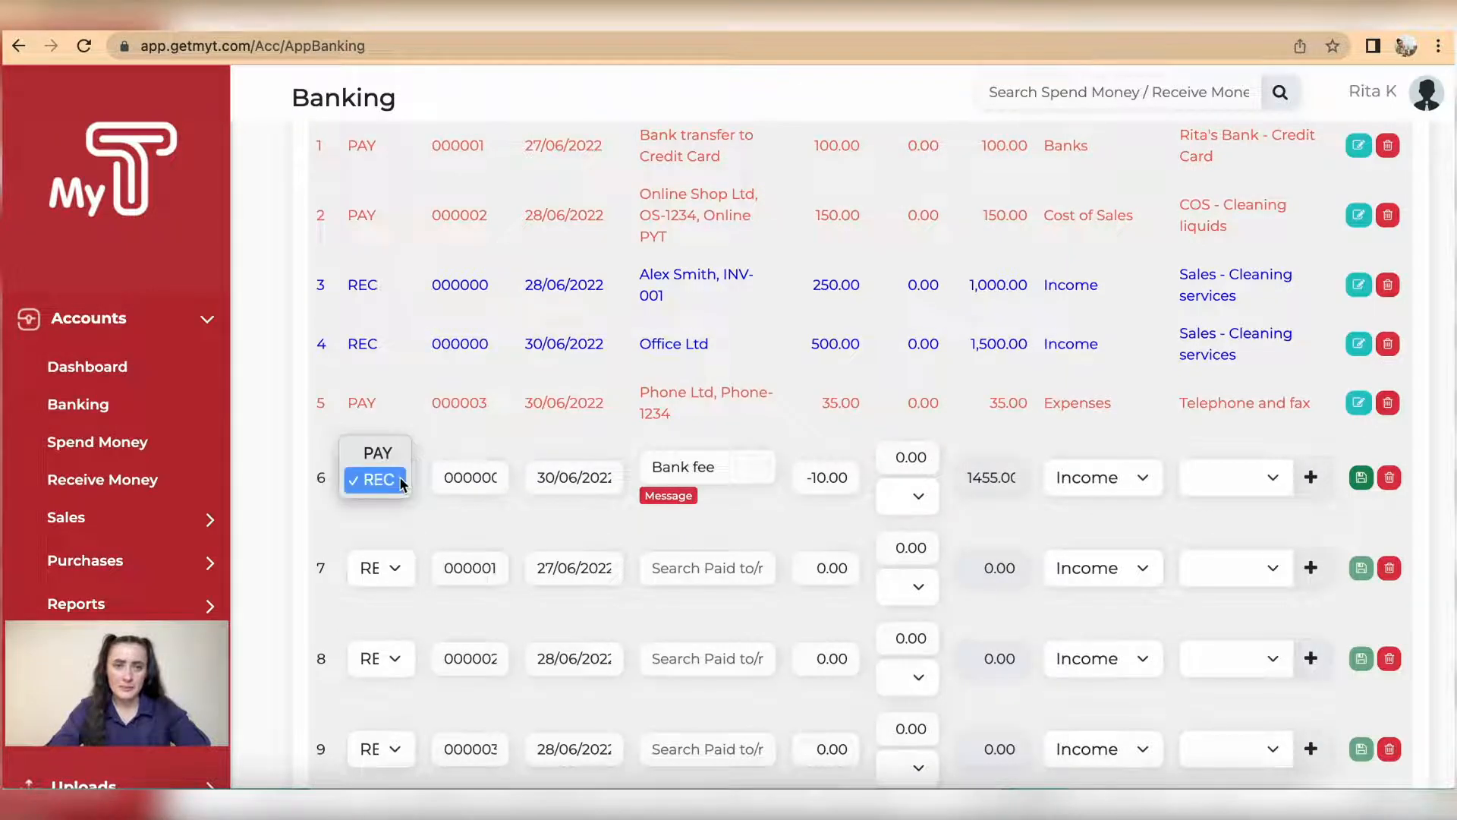
pyautogui.click(377, 450)
pyautogui.click(806, 488)
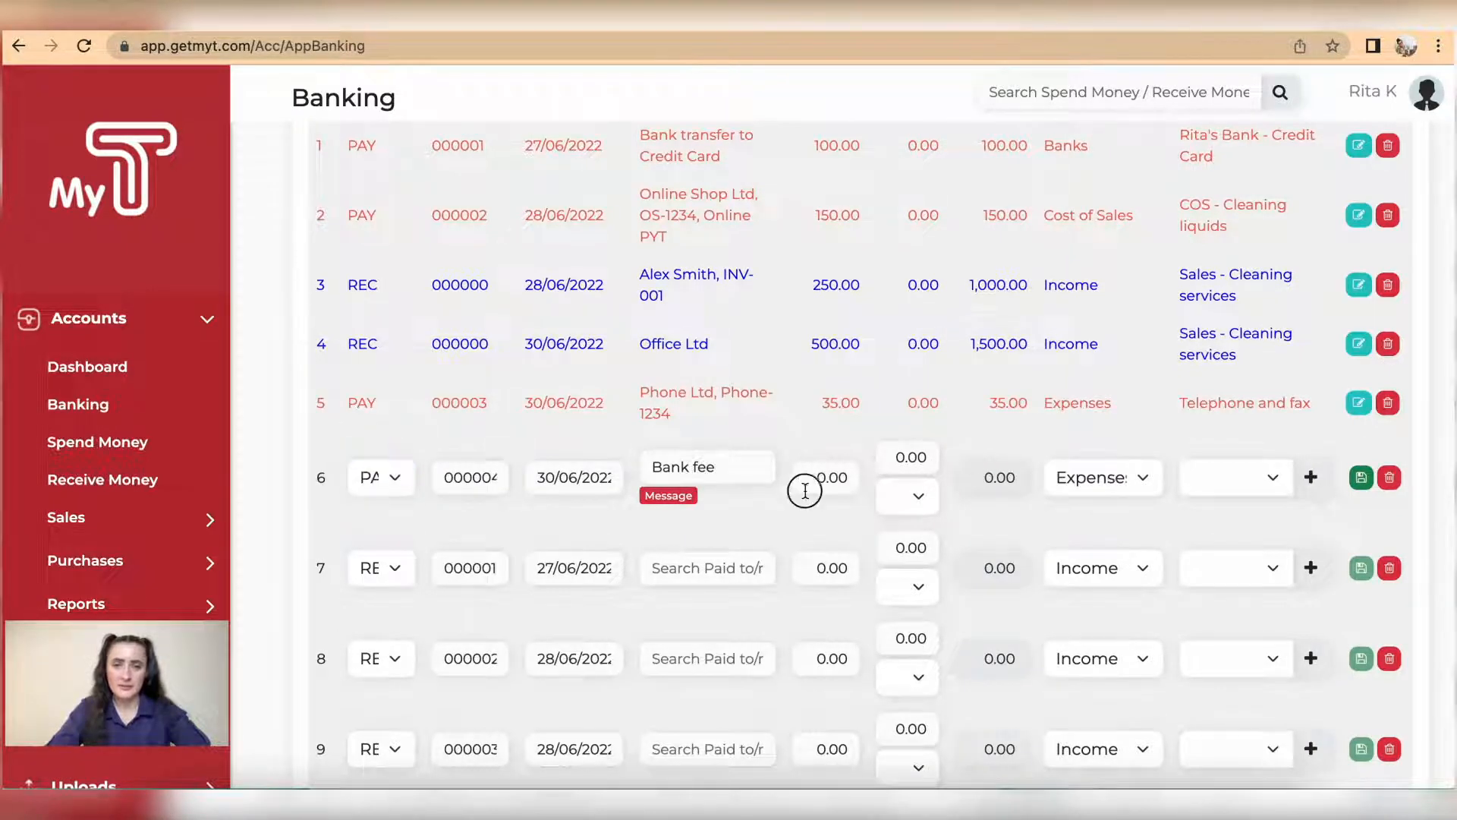
pyautogui.write('10')
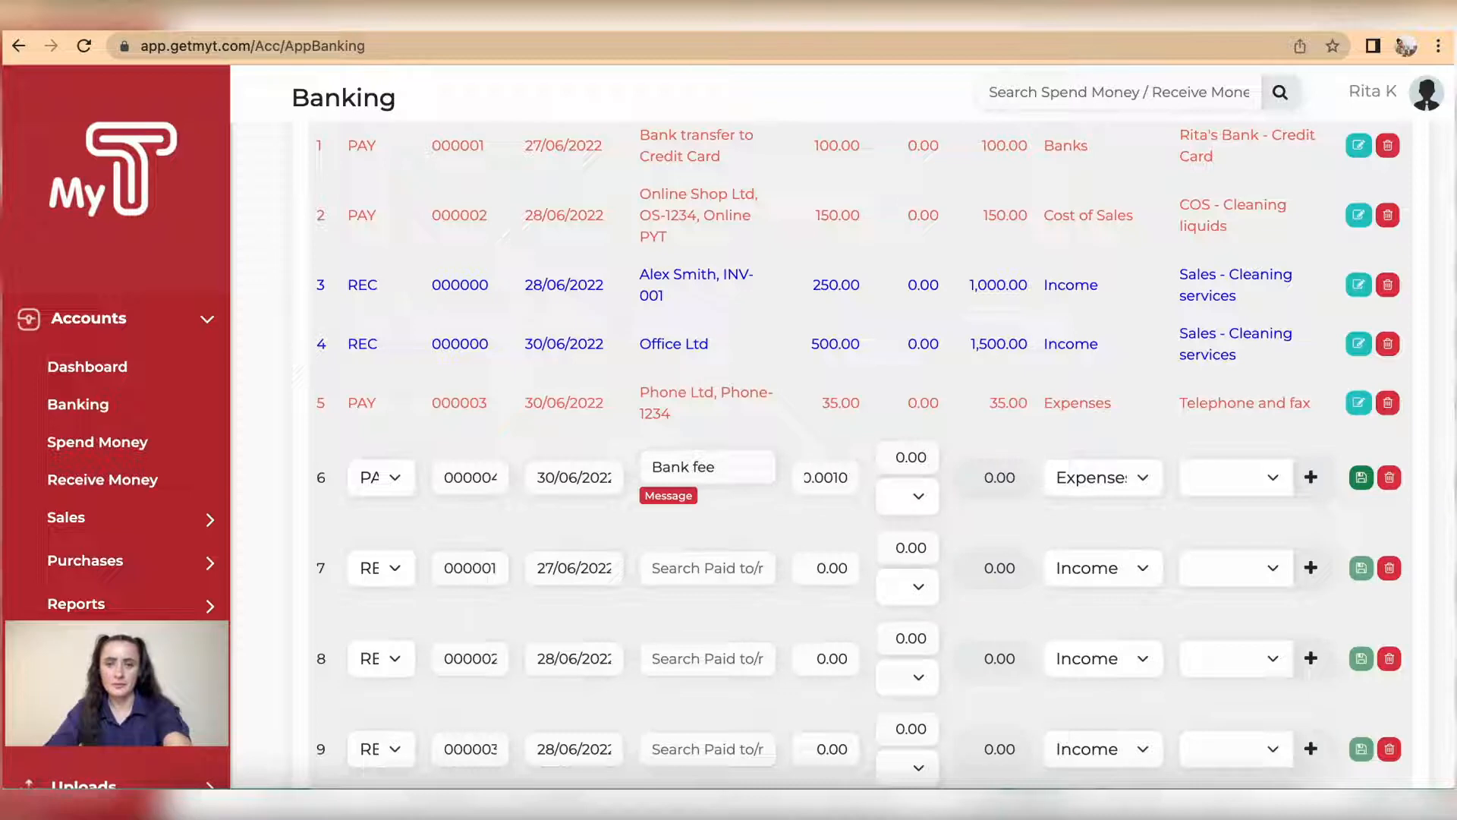
pyautogui.press('BackSpace')
pyautogui.press('BackSpace')
pyautogui.press('BackSpace')
pyautogui.press('BackSpace')
pyautogui.press('BackSpace')
pyautogui.press('BackSpace')
pyautogui.write('10')
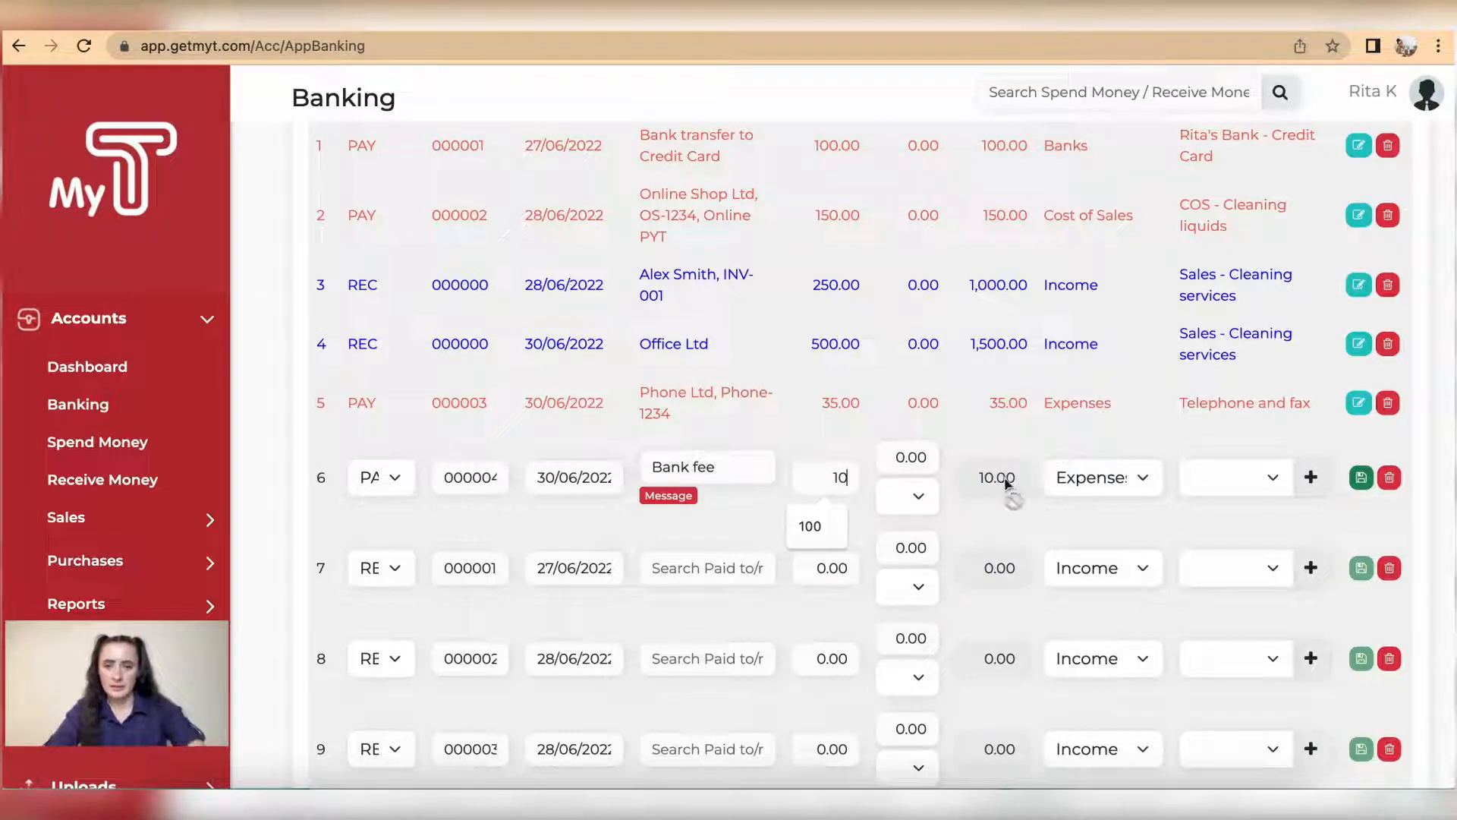
pyautogui.click(1214, 485)
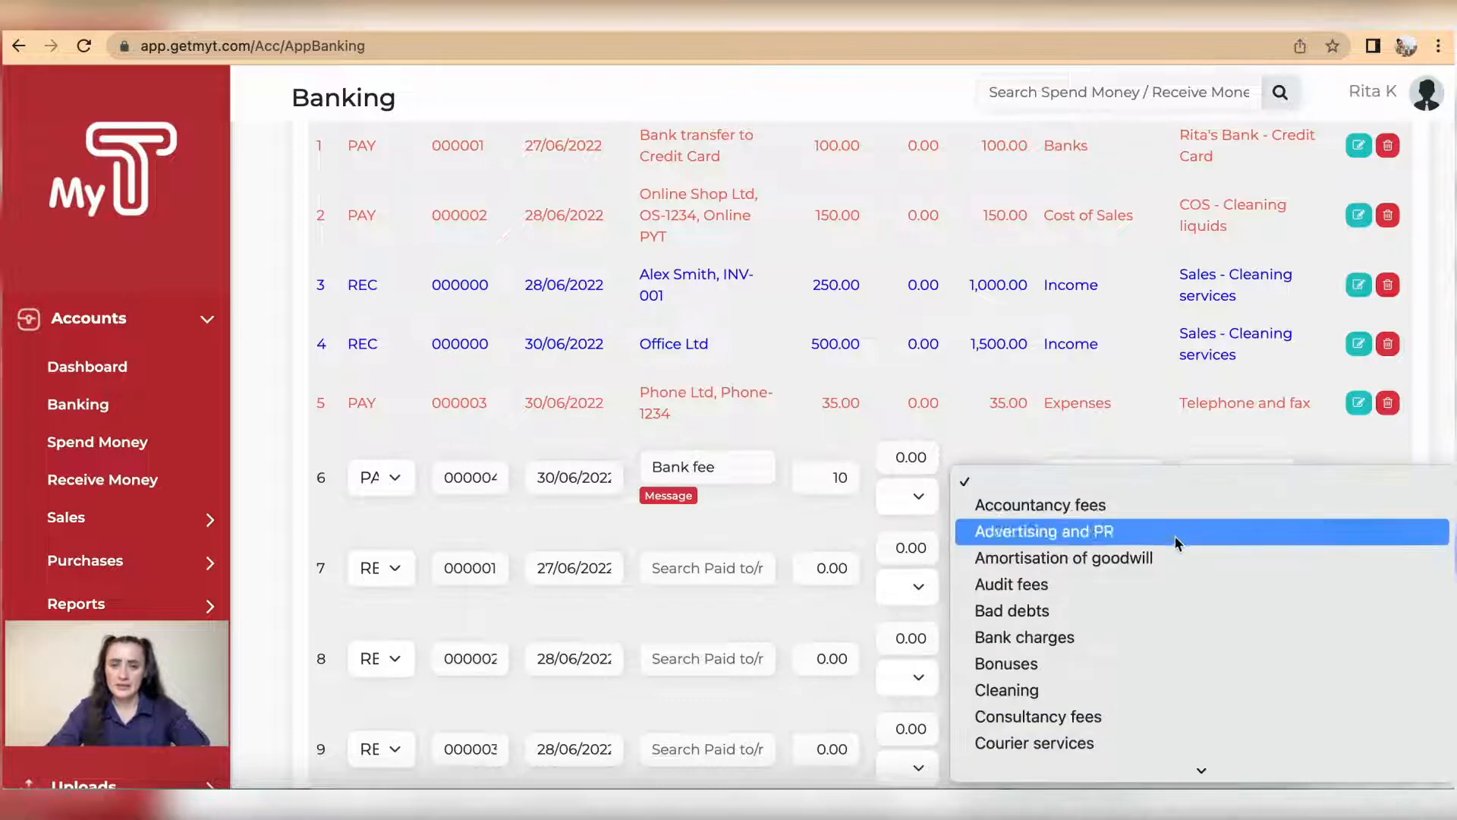
pyautogui.click(1361, 477)
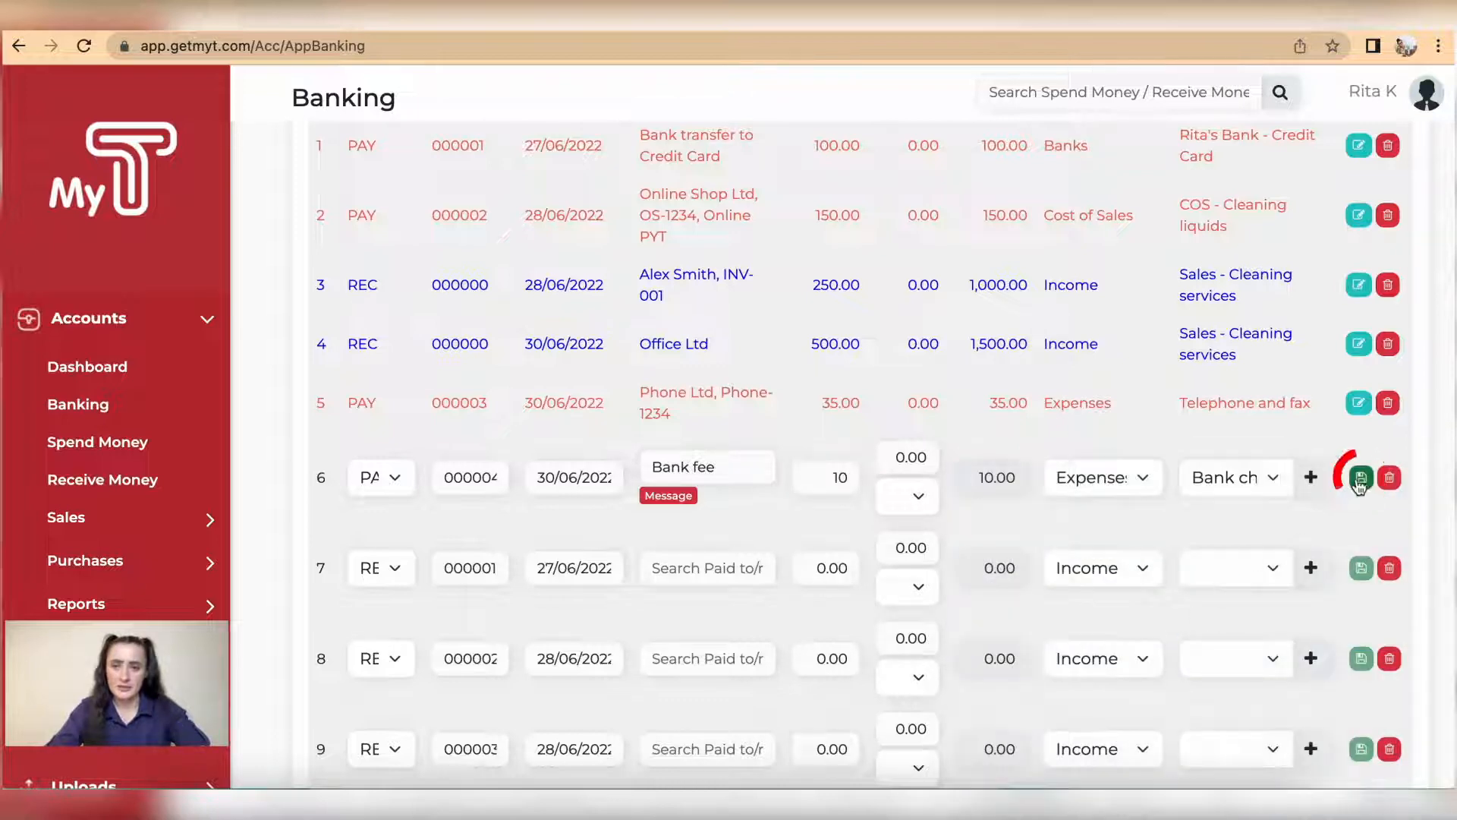
# Step: Delete the empty transaction rows 7 to 12 and import the remaining categorised transactions
pyautogui.click(1390, 519)
pyautogui.click(1389, 519)
pyautogui.click(1390, 519)
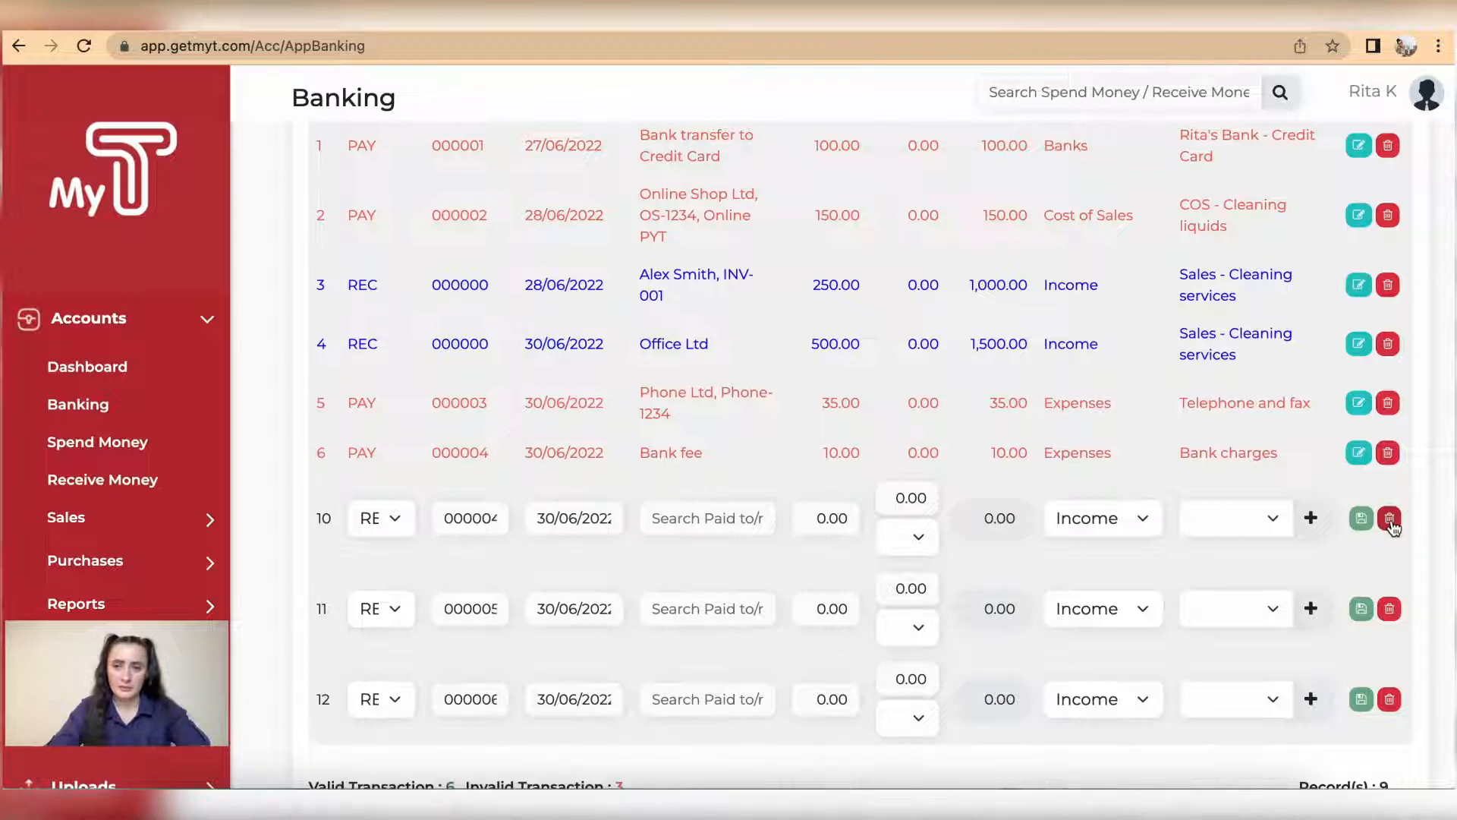
pyautogui.click(1389, 519)
pyautogui.click(1389, 519)
pyautogui.click(1389, 519)
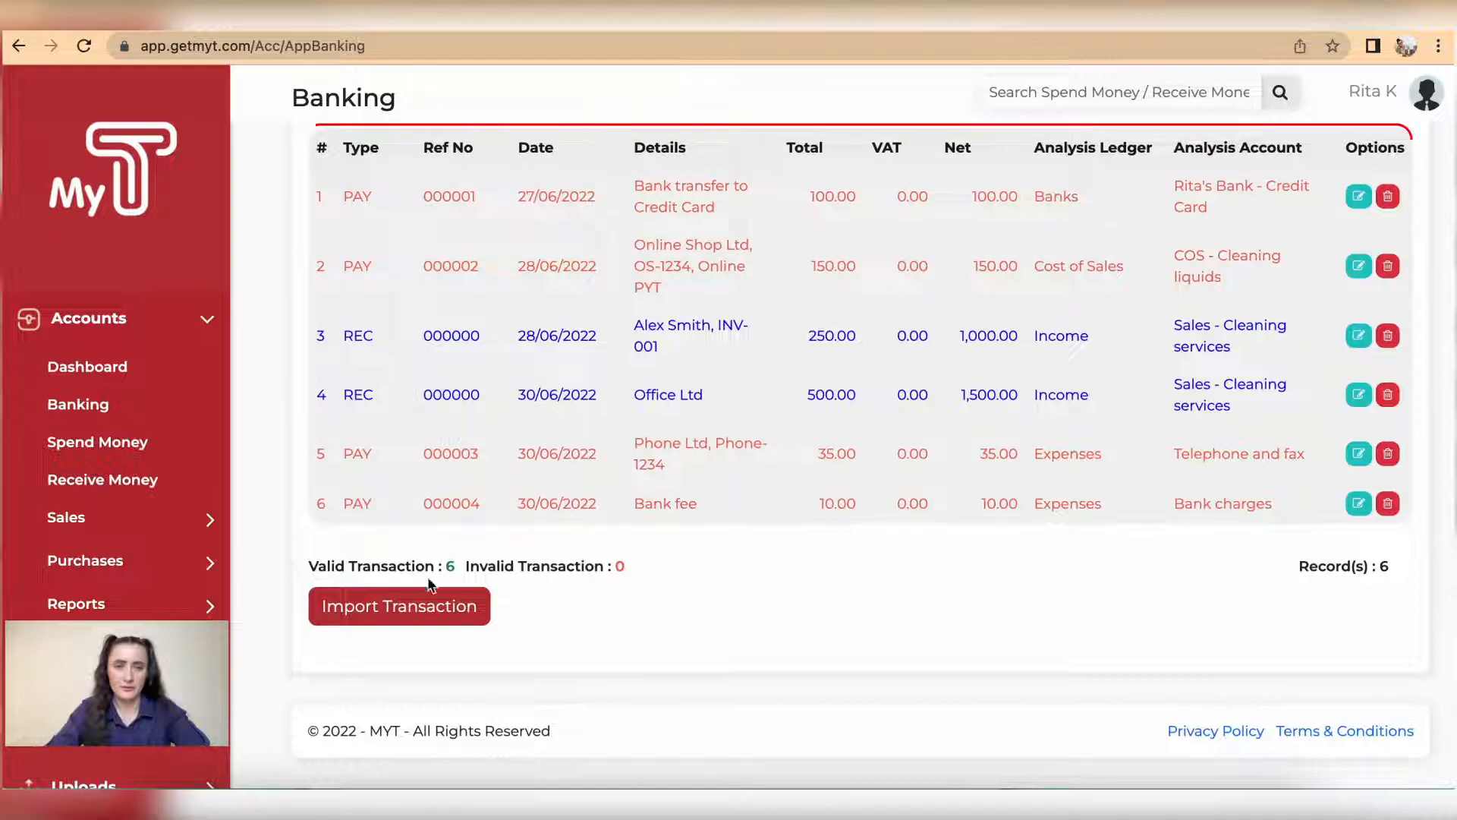
pyautogui.click(419, 610)
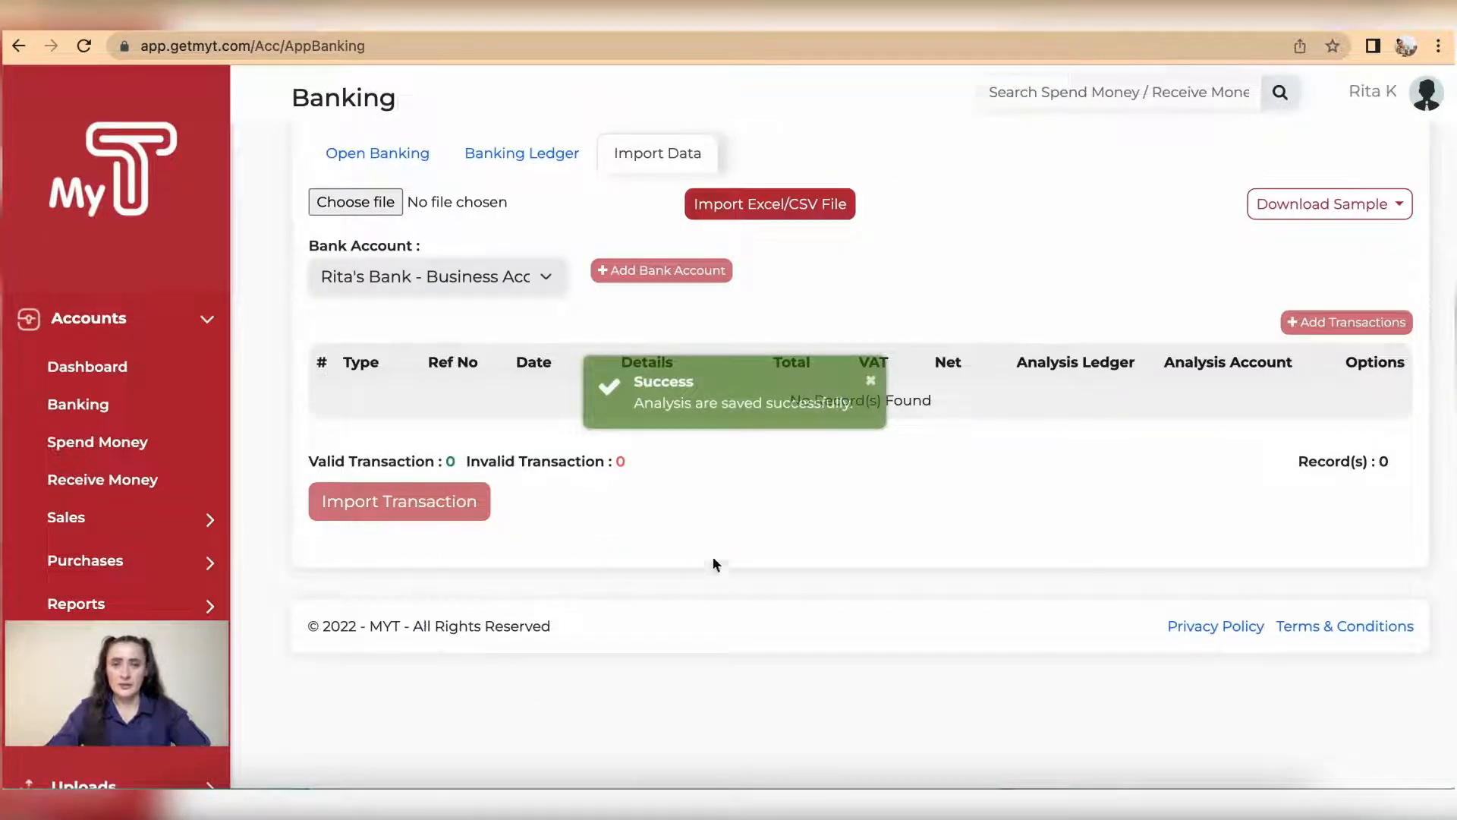
pyautogui.click(873, 383)
# Step: Review the Business Account's transactions in the banking ledger and open the Phone Ltd payment, PAY 000003
pyautogui.click(513, 152)
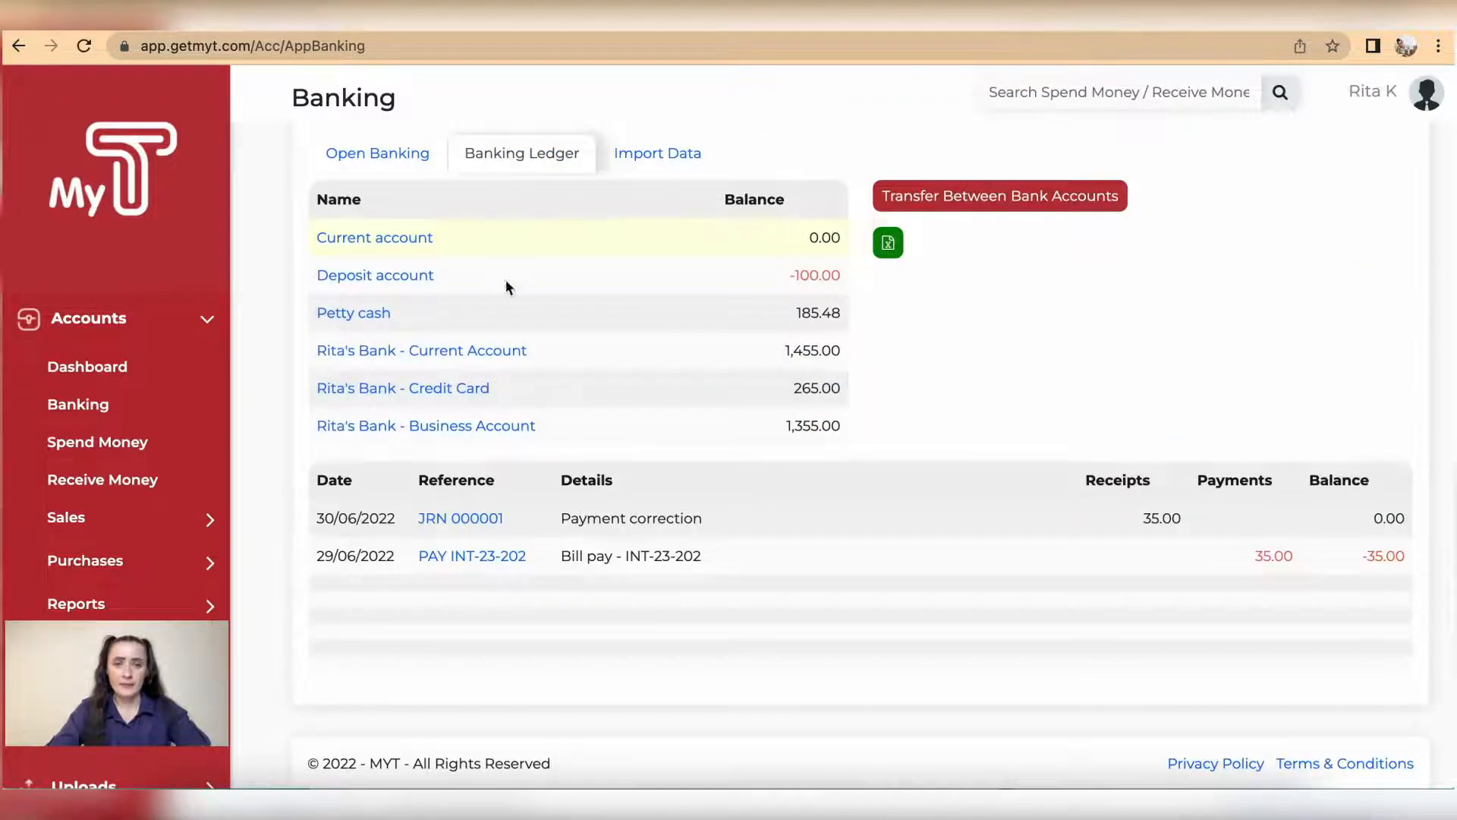
pyautogui.click(467, 431)
pyautogui.scroll(-4, 685, 585)
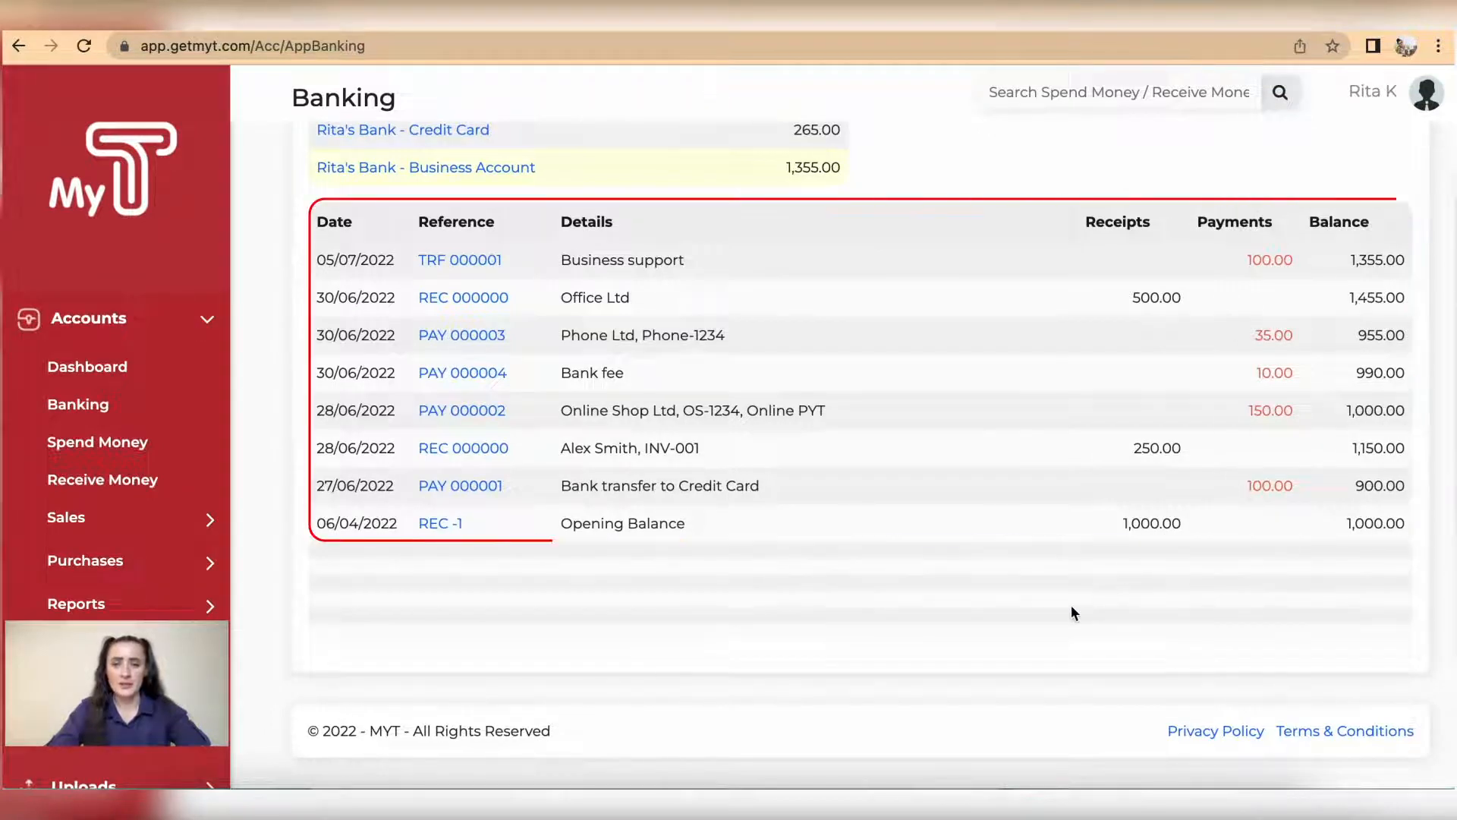
pyautogui.scroll(1, 1072, 607)
pyautogui.scroll(2, 1070, 606)
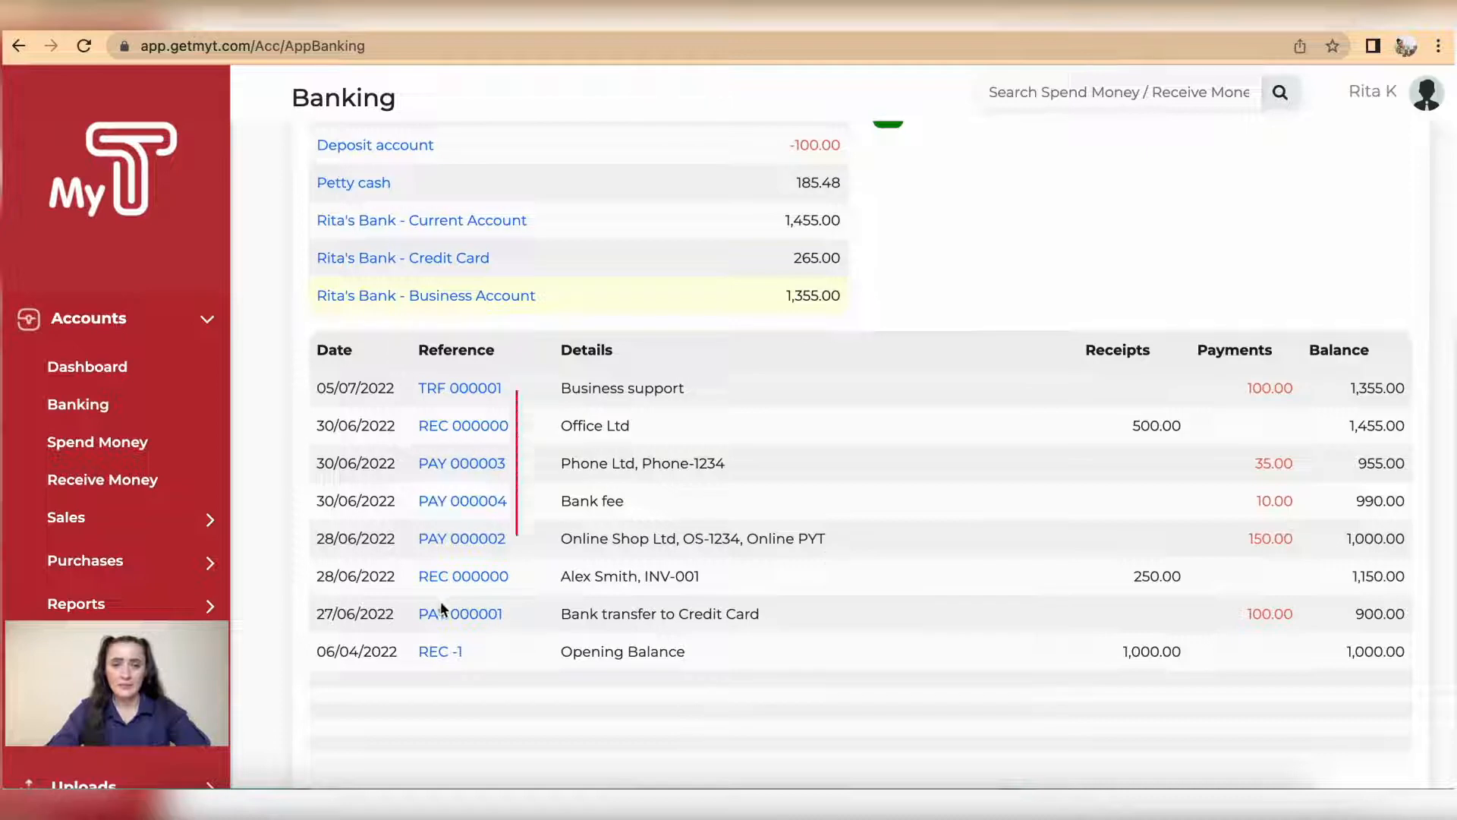
pyautogui.click(445, 469)
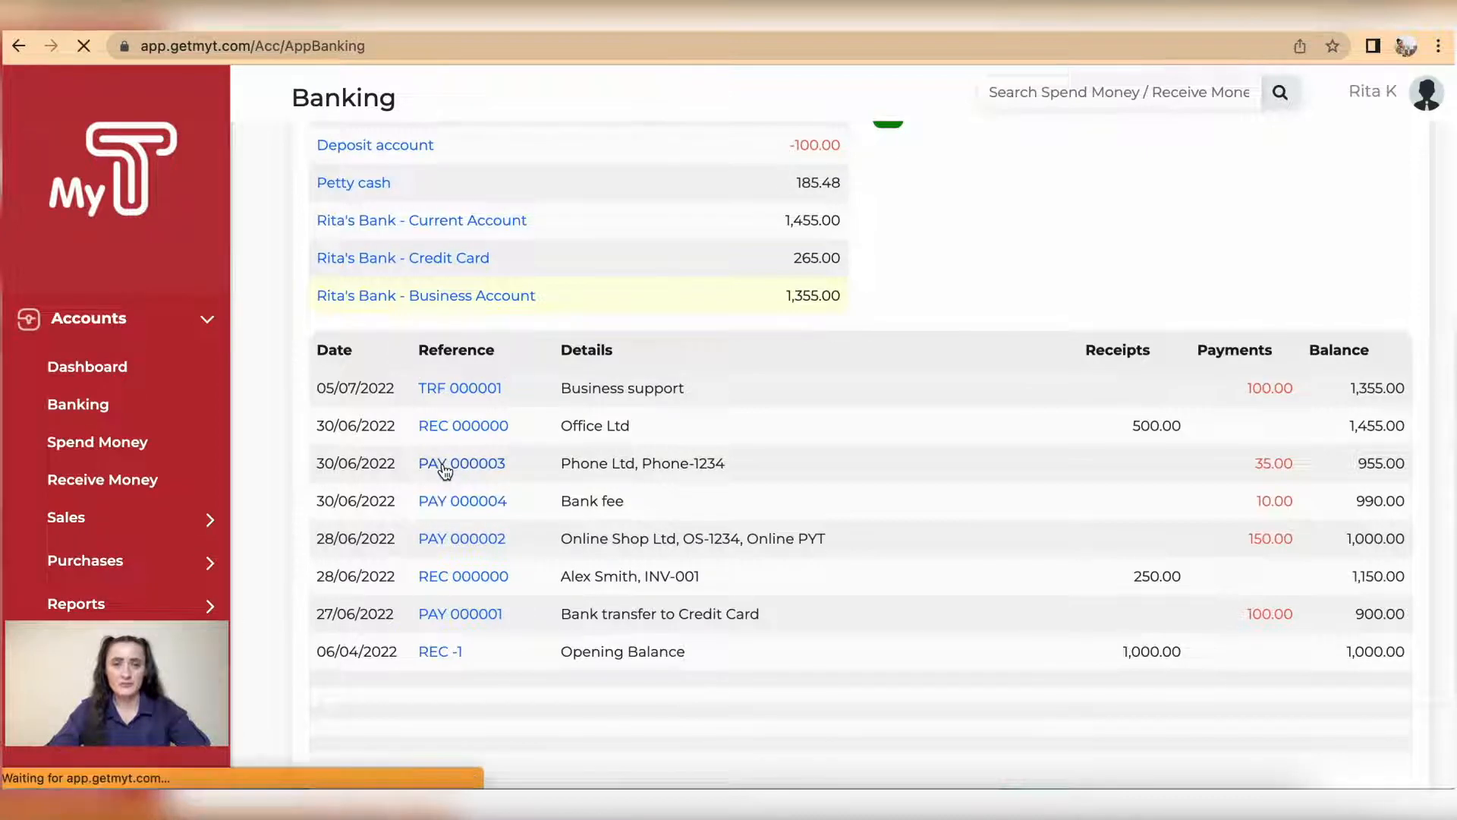